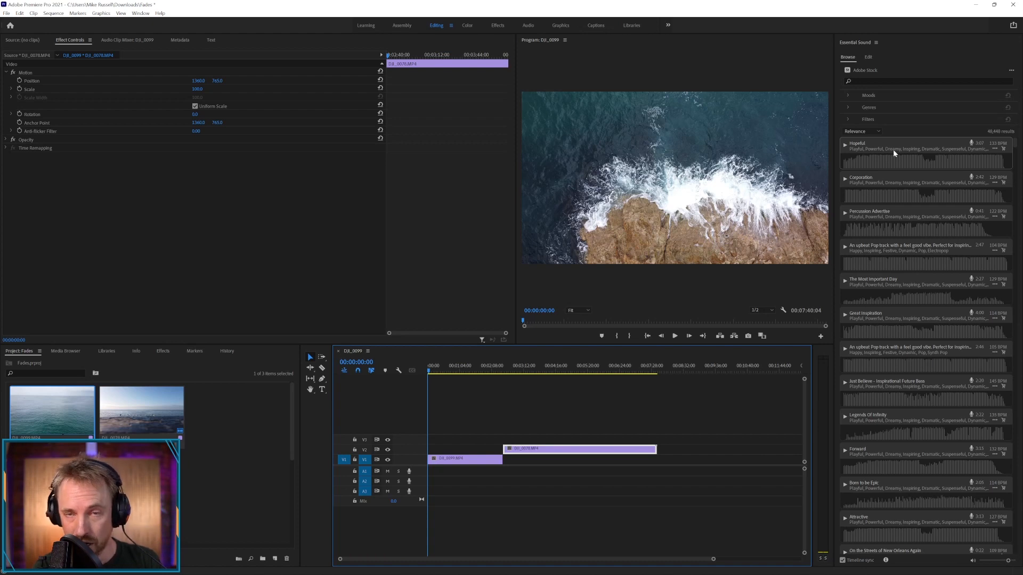
Place the Adobe Stock track Hopeful on audio track A1 at the start of the sequence and play its opening seconds
{"action": "left_click_drag", "start_coordinate": [892, 149], "coordinate": [430, 472]}
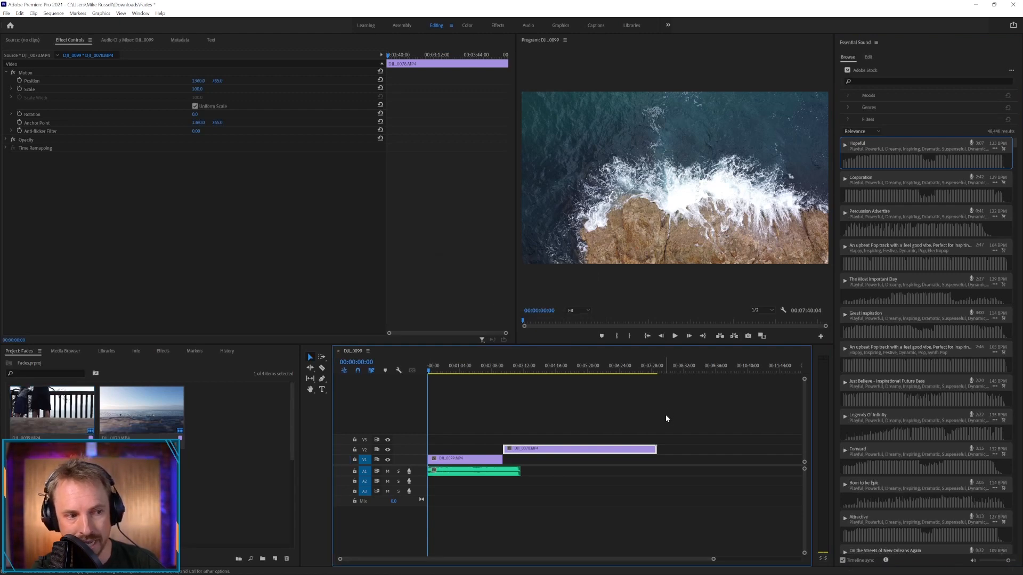
{"action": "key", "text": "equal"}
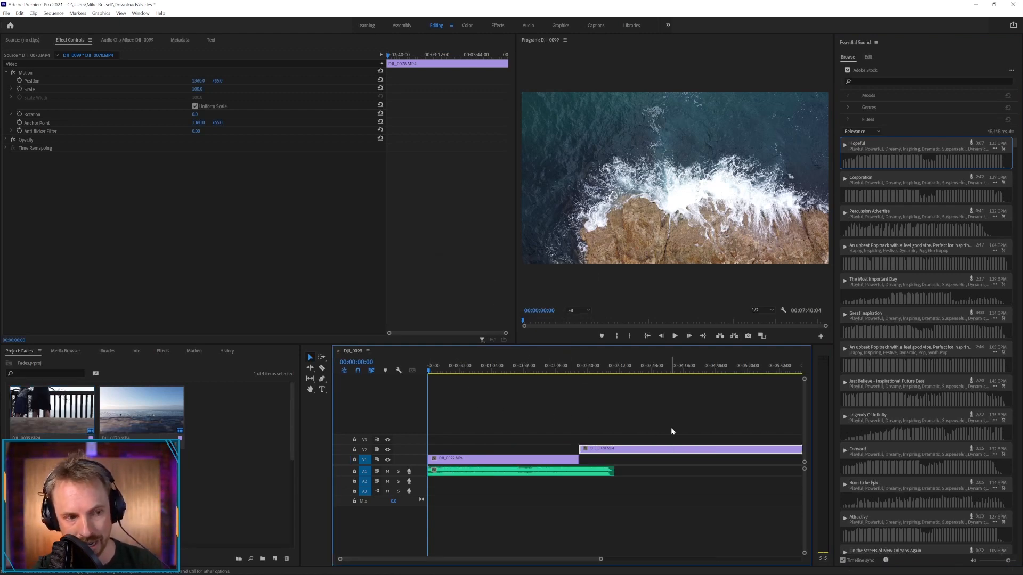
{"action": "key", "text": "space"}
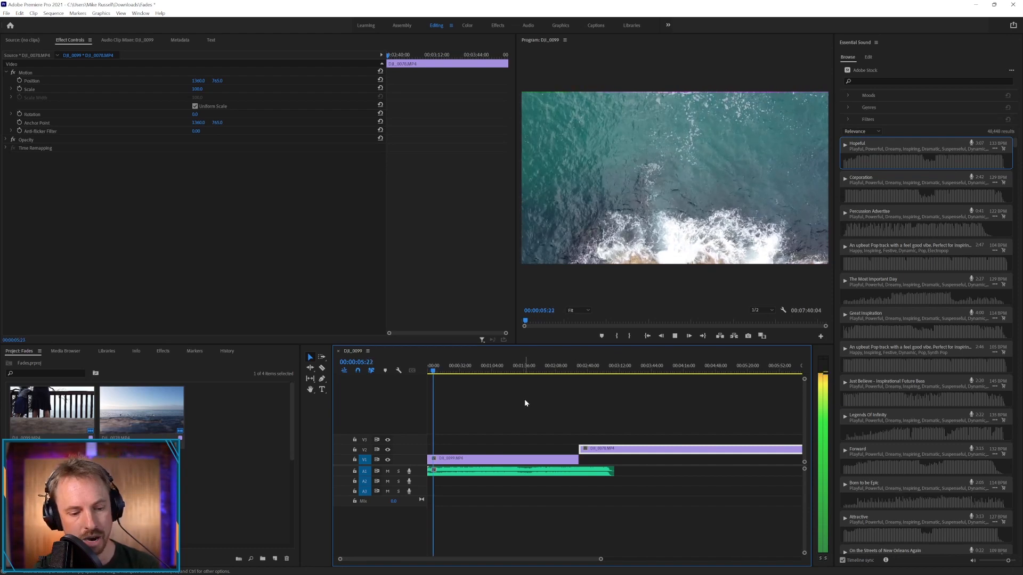
{"action": "key", "text": "equal"}
{"action": "key", "text": "equal"}
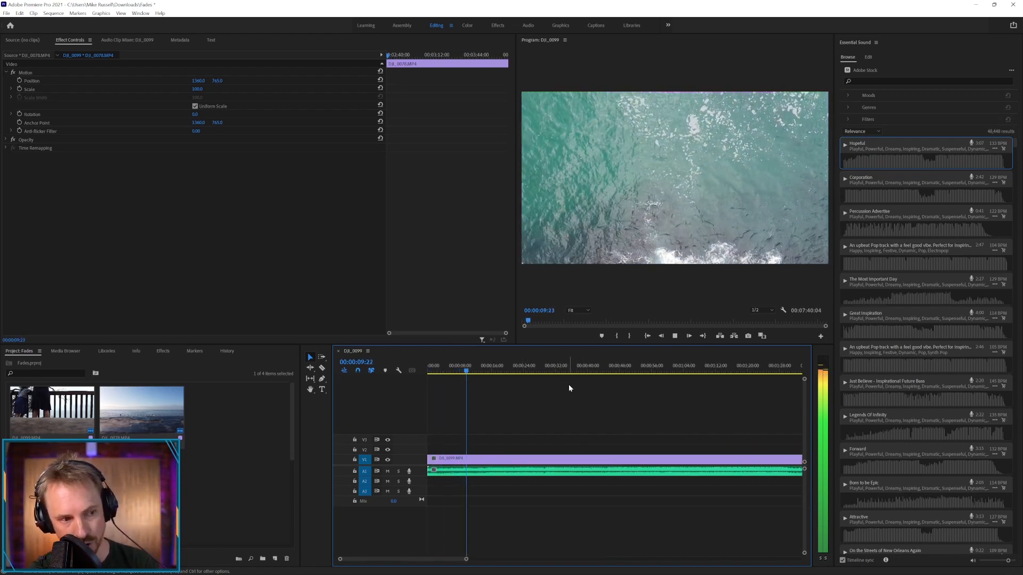
{"action": "key", "text": "space"}
Enlarge audio track A1 so the waveform of the Hopeful clip can be seen in detail
{"action": "key", "text": "equal"}
{"action": "key", "text": "equal"}
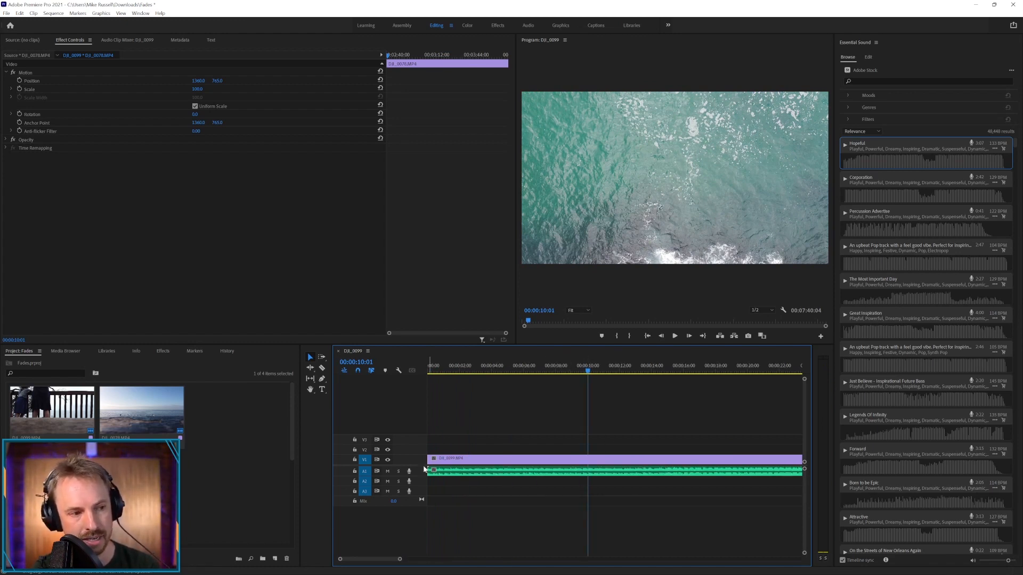
{"action": "left_click_drag", "start_coordinate": [421, 475], "coordinate": [424, 522]}
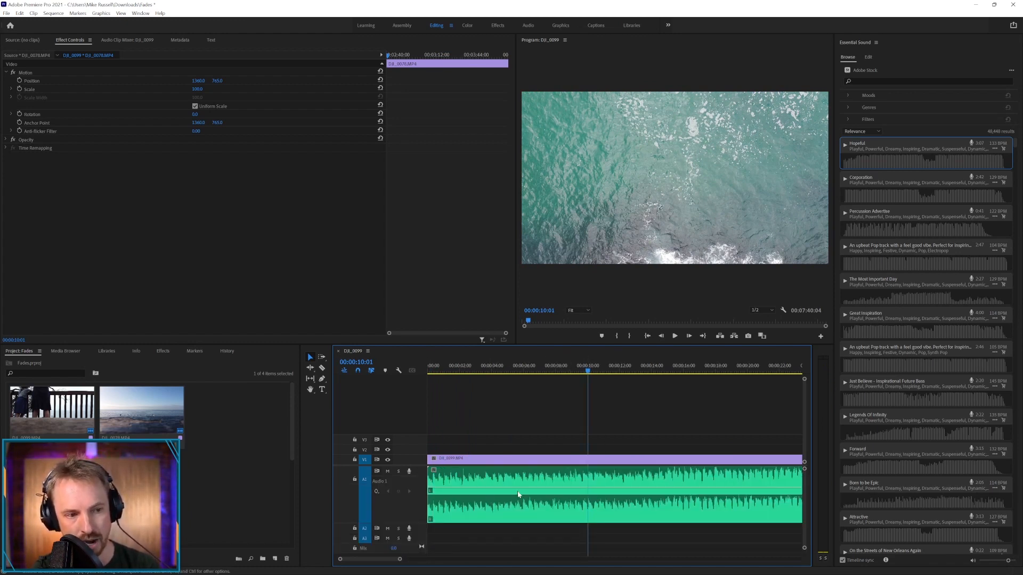
Split the Hopeful clip just before 00:00:10:00 and move the second part to start at about 00:00:14:15
{"action": "key", "text": "equal"}
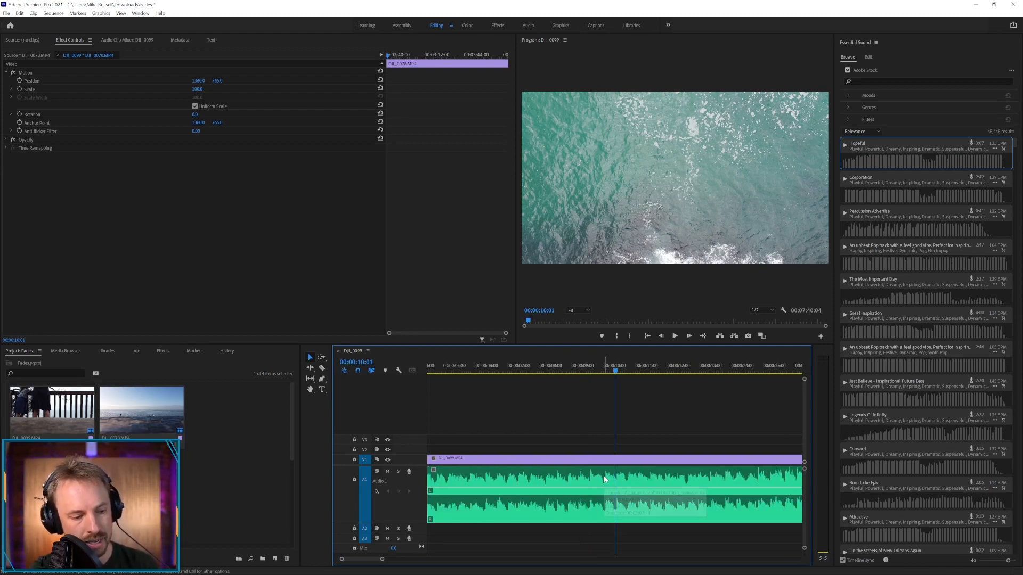
{"action": "key", "text": "c"}
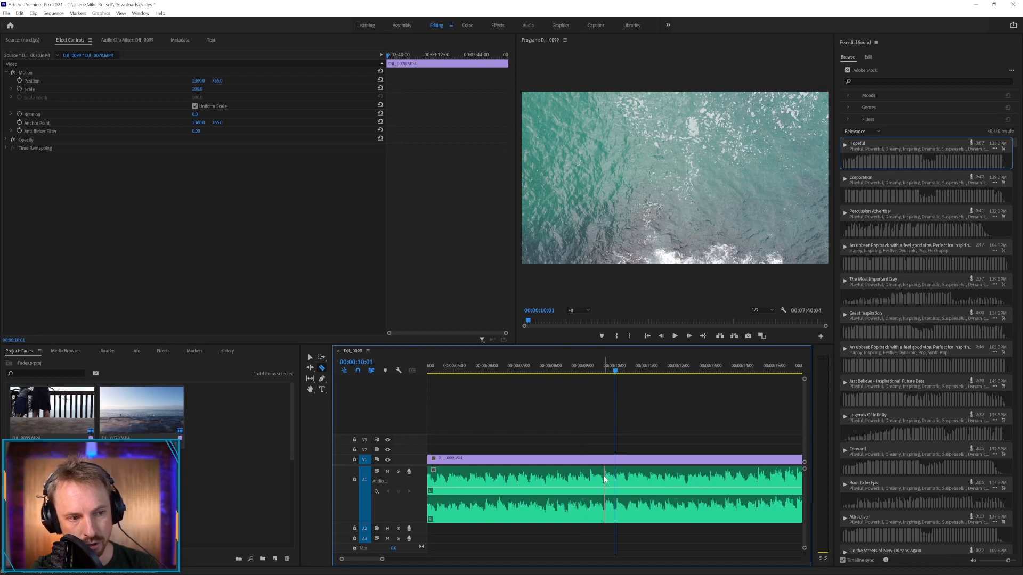
{"action": "key", "text": "v"}
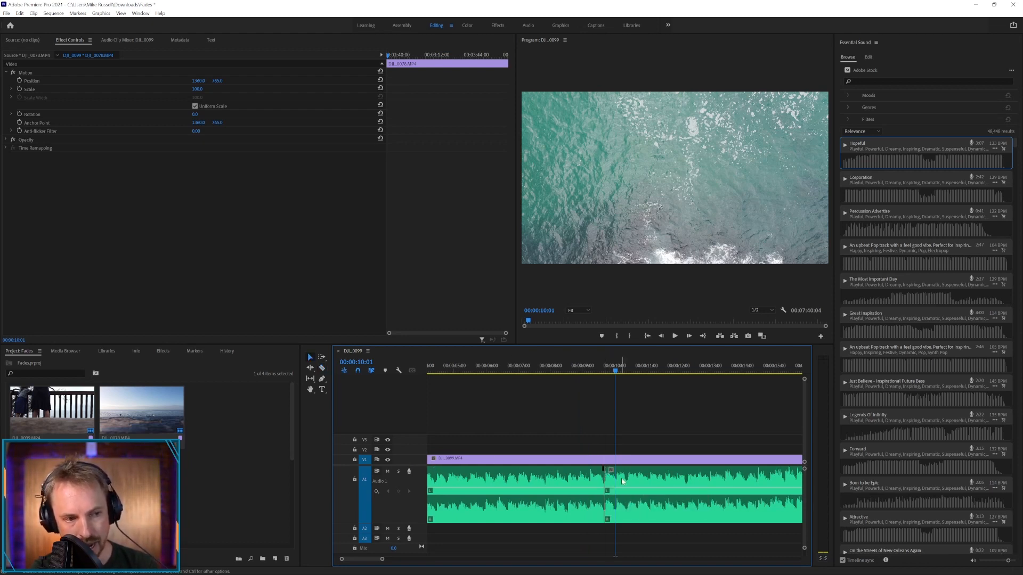
{"action": "left_click_drag", "start_coordinate": [622, 481], "coordinate": [774, 481]}
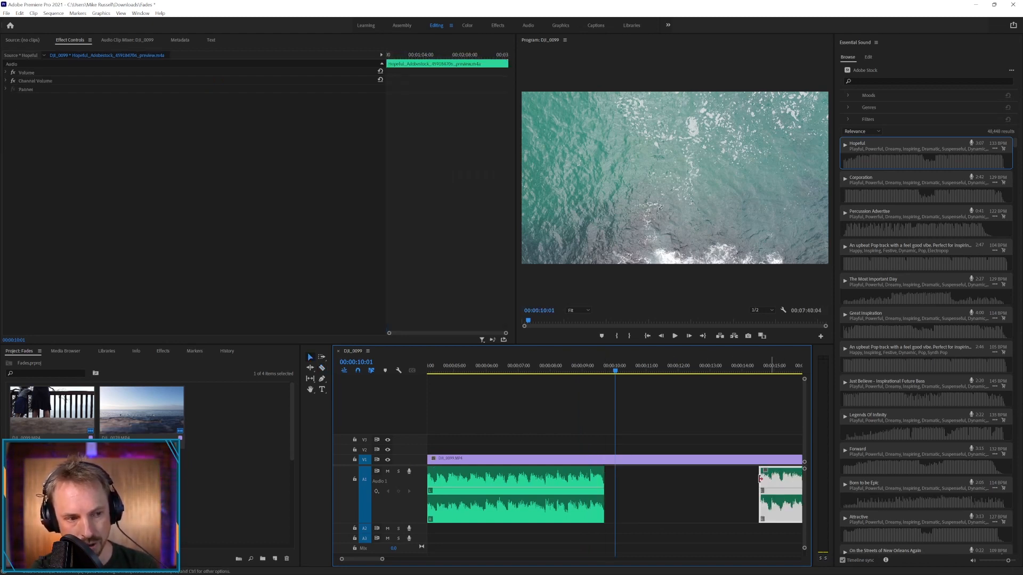
Find the Constant Power crossfade, apply it to the end of the first Hopeful clip and play the fade-out
{"action": "left_click", "coordinate": [588, 478]}
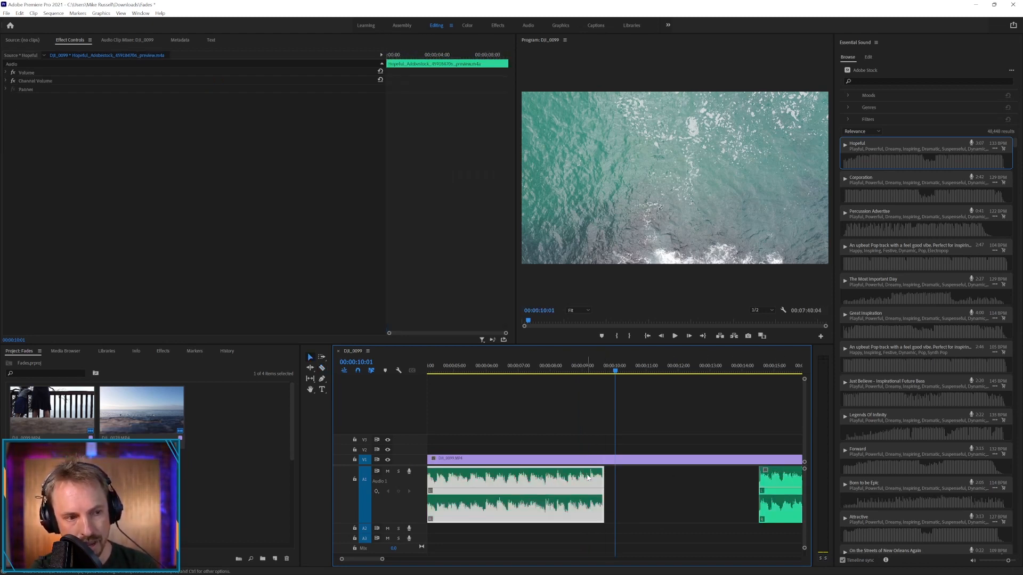
{"action": "left_click", "coordinate": [163, 351]}
{"action": "left_click", "coordinate": [37, 361]}
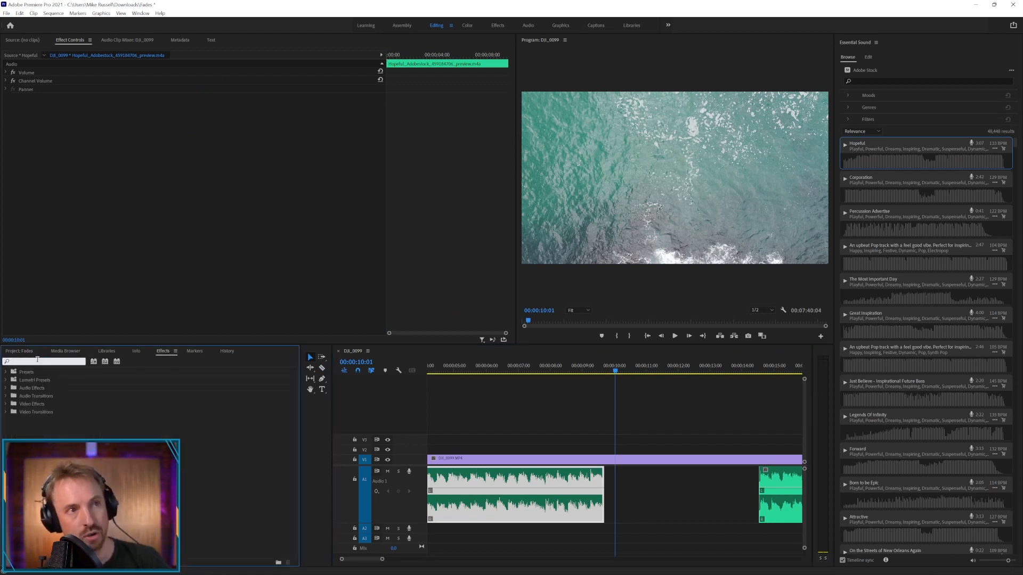
{"action": "type", "text": "cons"}
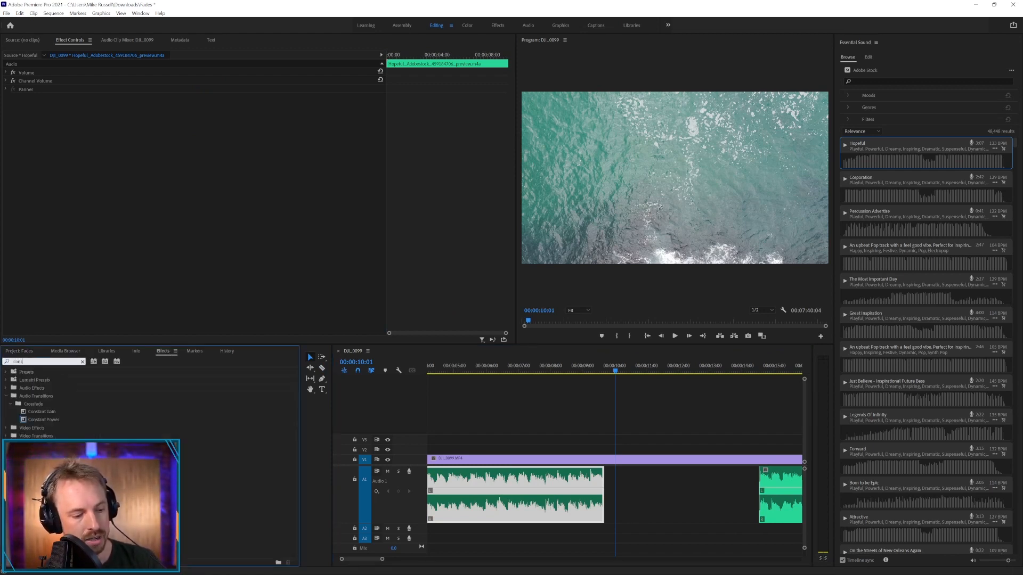
{"action": "type", "text": "ta"}
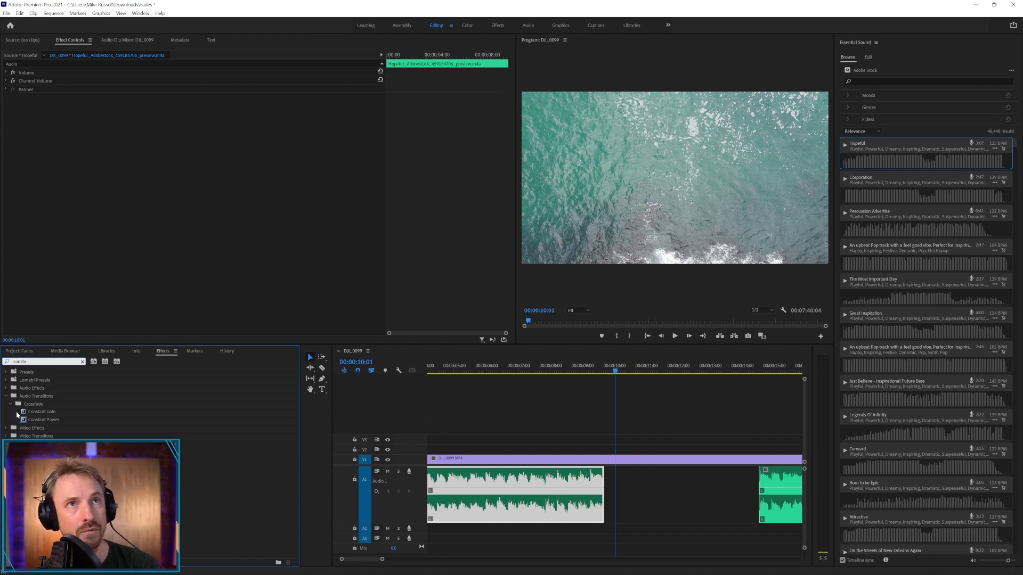
{"action": "left_click", "coordinate": [37, 418]}
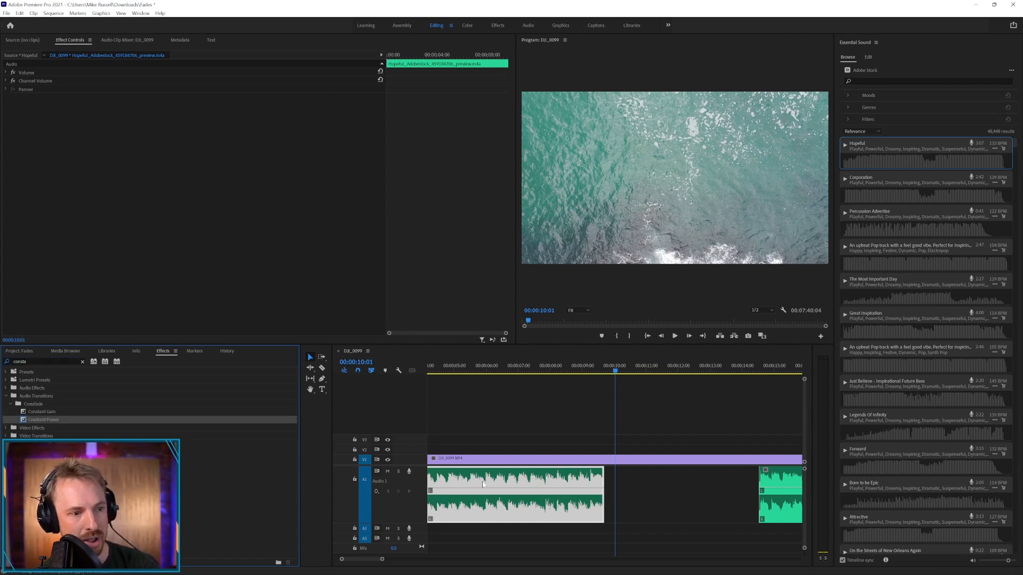
{"action": "left_click_drag", "start_coordinate": [483, 484], "coordinate": [603, 500]}
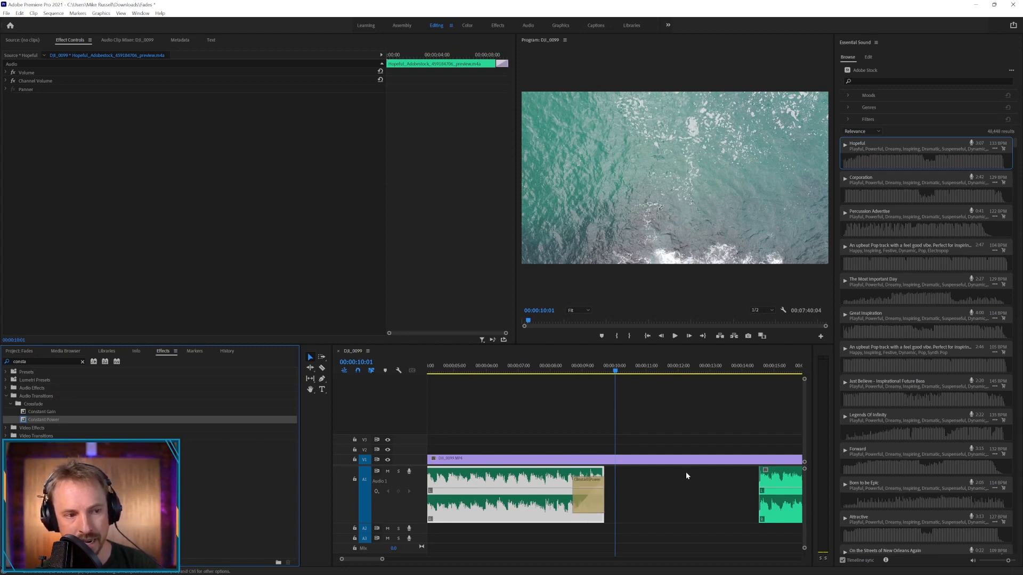
{"action": "left_click", "coordinate": [539, 368]}
{"action": "key", "text": "space"}
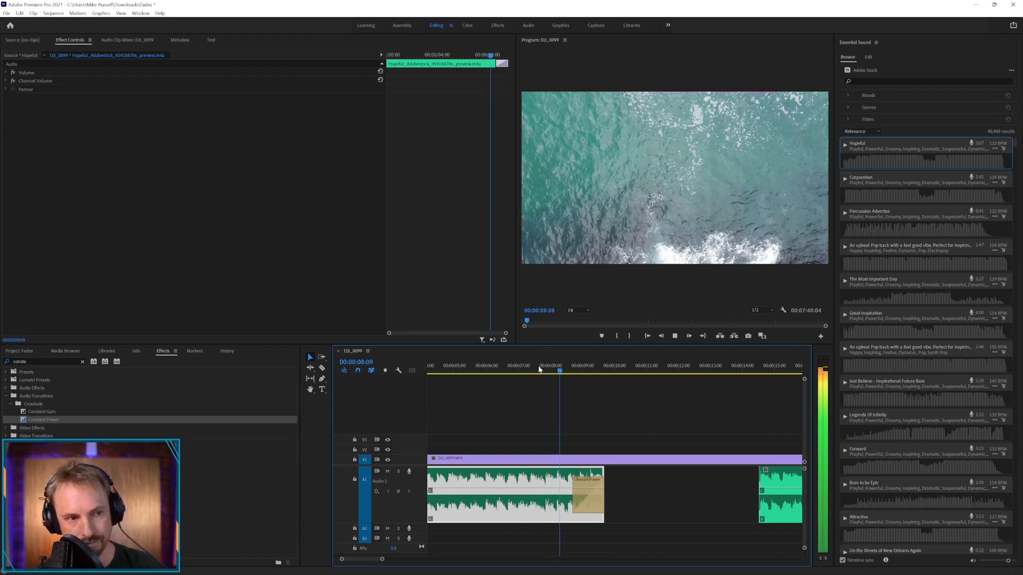
{"action": "key", "text": "space"}
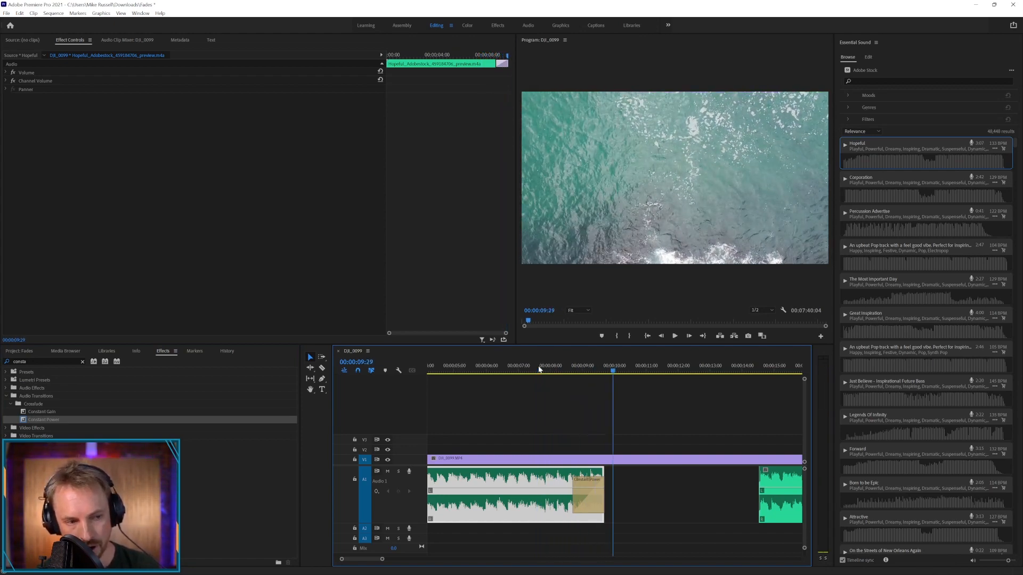
Lengthen the first clip's Constant Power fade-out to about 3 seconds and play it back
{"action": "left_click_drag", "start_coordinate": [576, 501], "coordinate": [507, 501]}
{"action": "left_click", "coordinate": [474, 378]}
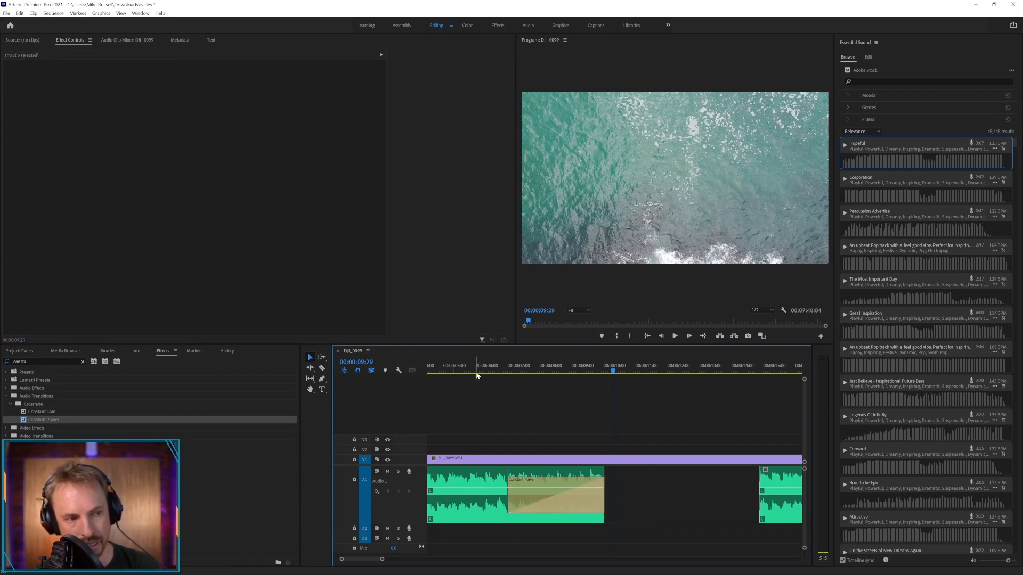
{"action": "left_click", "coordinate": [476, 371]}
{"action": "key", "text": "space"}
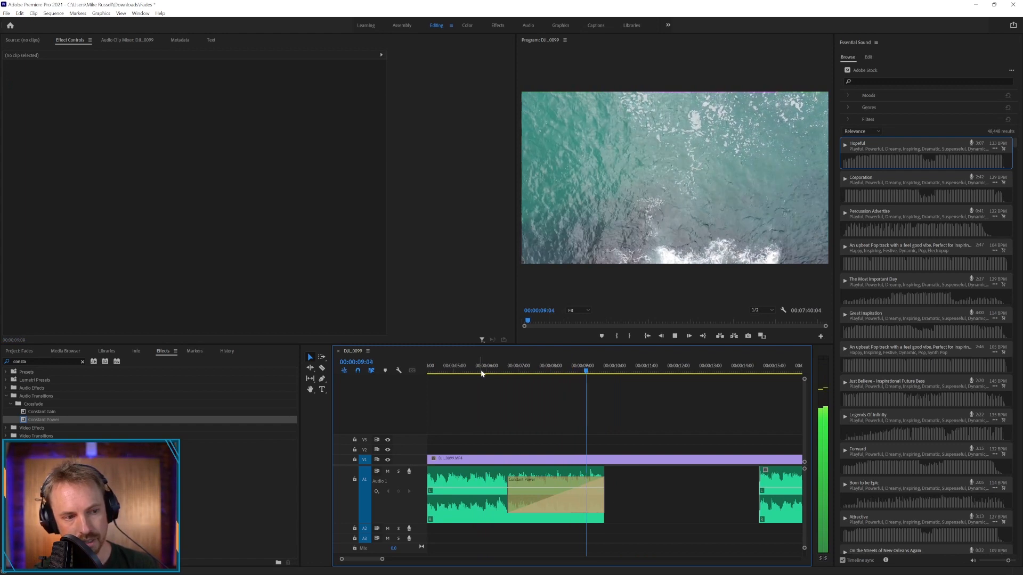
{"action": "key", "text": "space"}
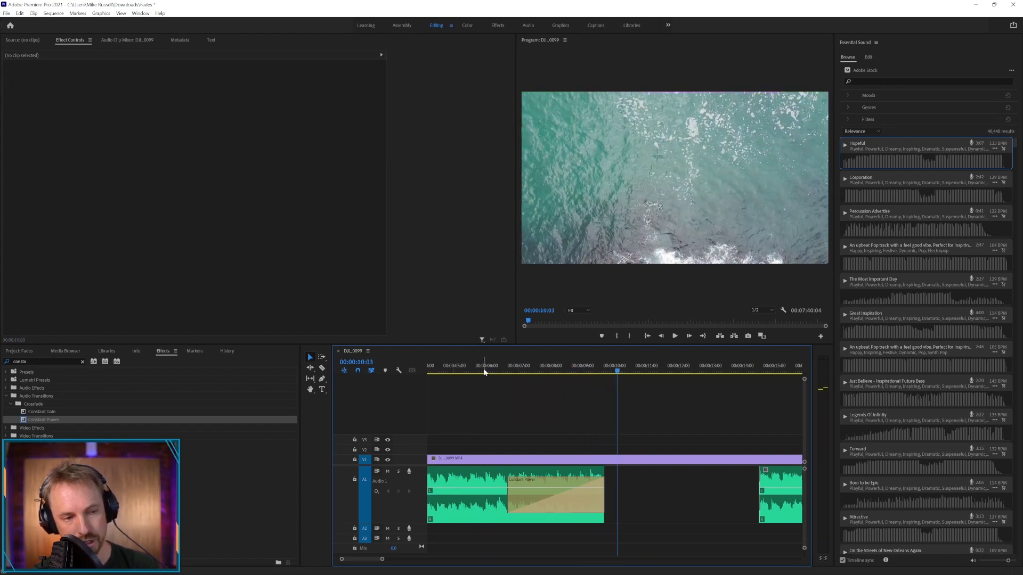
Delete the Constant Power fade from the first clip and play the start of the second Hopeful clip
{"action": "left_click", "coordinate": [513, 504]}
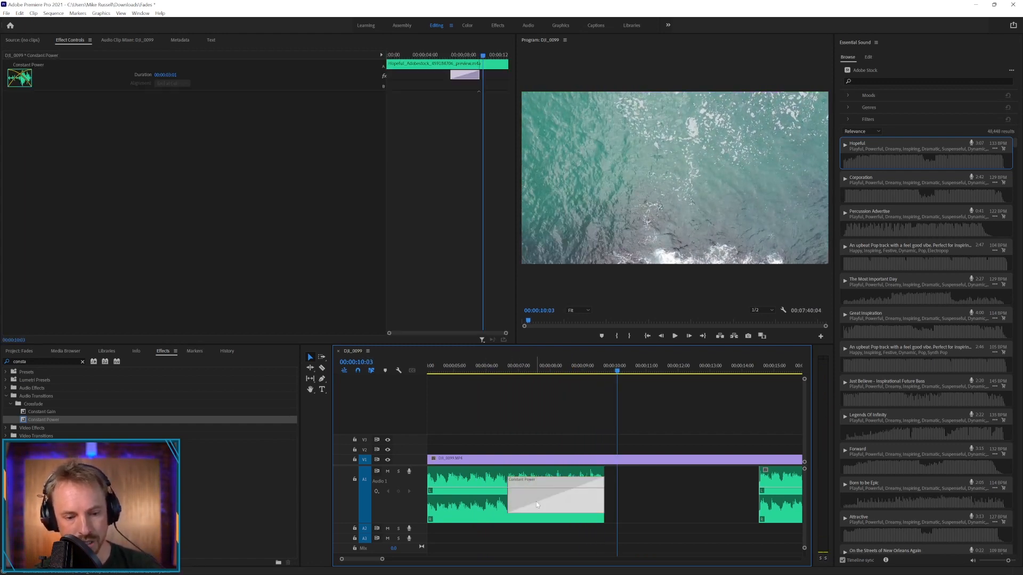
{"action": "key", "text": "Delete"}
{"action": "left_click", "coordinate": [749, 368]}
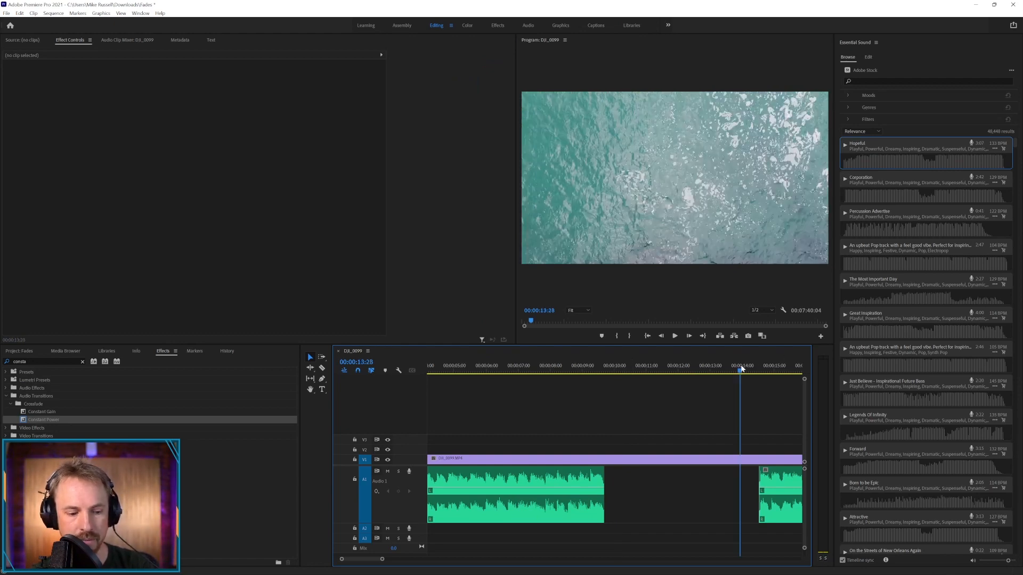
{"action": "key", "text": "minus"}
{"action": "key", "text": "space"}
{"action": "key", "text": "space"}
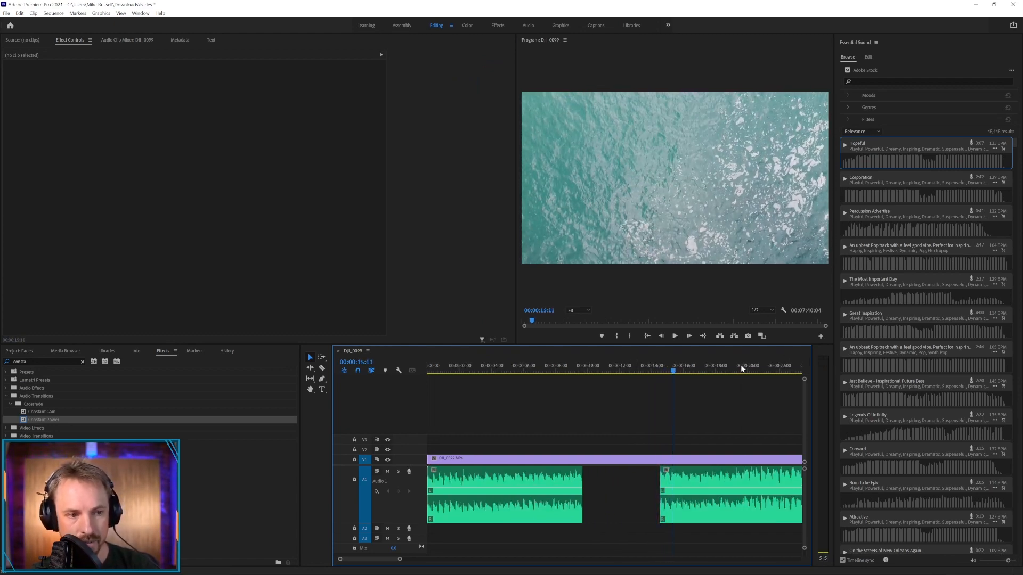
Apply the Constant Power crossfade to the start of the second Hopeful clip and play the fade-in
{"action": "left_click_drag", "start_coordinate": [44, 419], "coordinate": [665, 494]}
{"action": "left_click", "coordinate": [660, 370]}
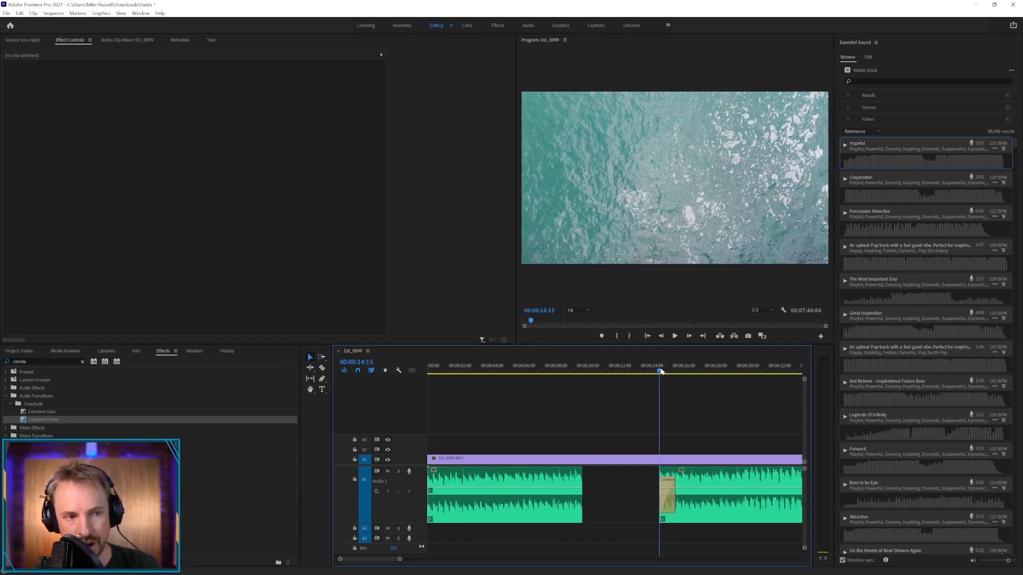
{"action": "key", "text": "space"}
{"action": "key", "text": "space"}
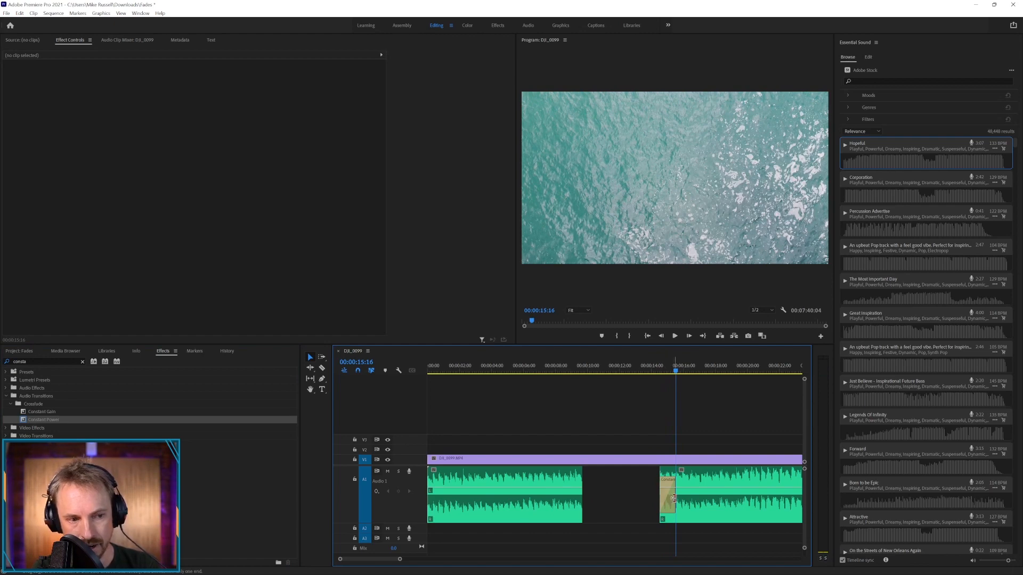
Try the second clip's Constant Power fade-in at about 6 seconds long and delete it once played back
{"action": "left_click_drag", "start_coordinate": [669, 501], "coordinate": [756, 500]}
{"action": "left_click", "coordinate": [651, 371]}
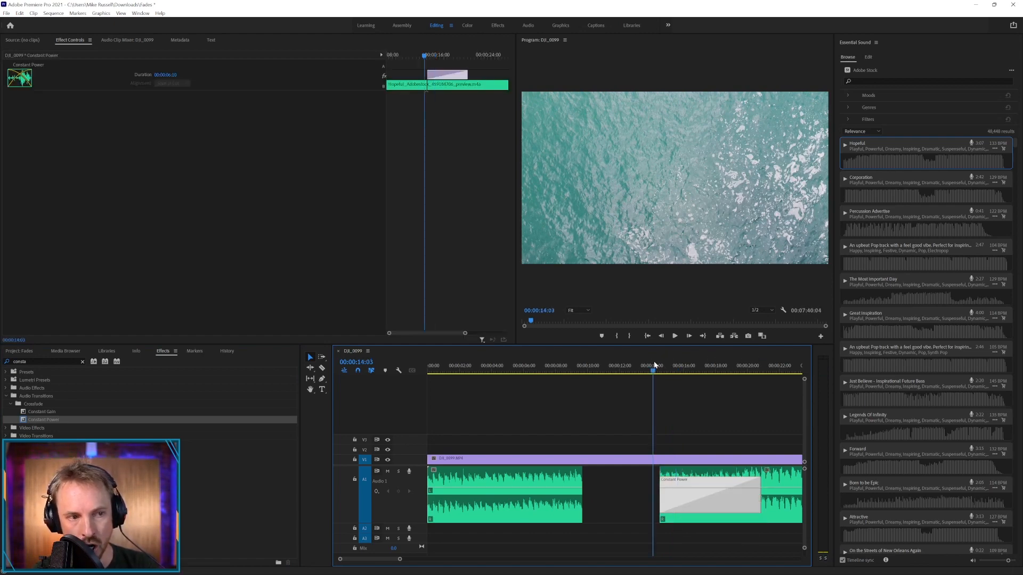
{"action": "key", "text": "space"}
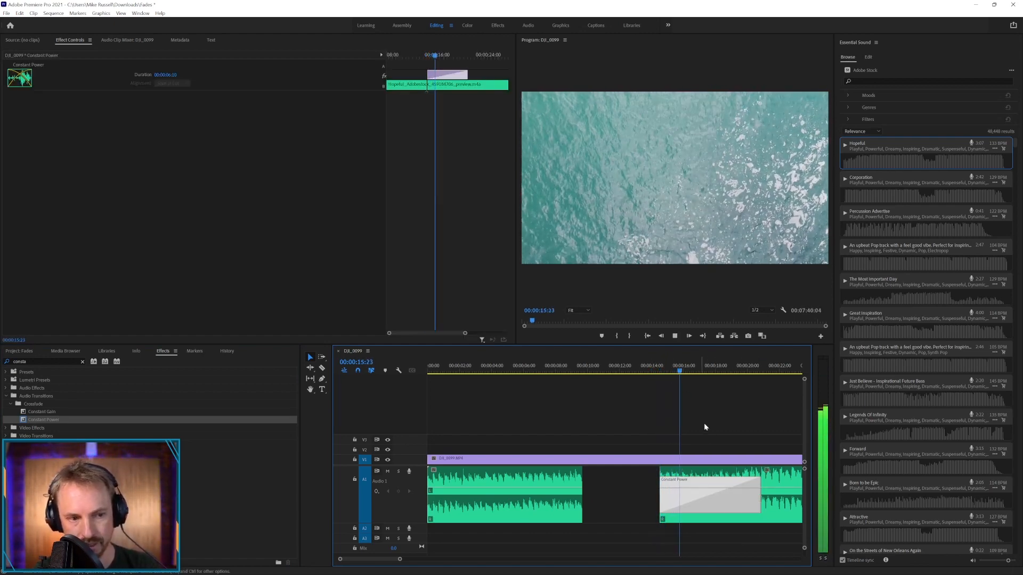
{"action": "key", "text": "space"}
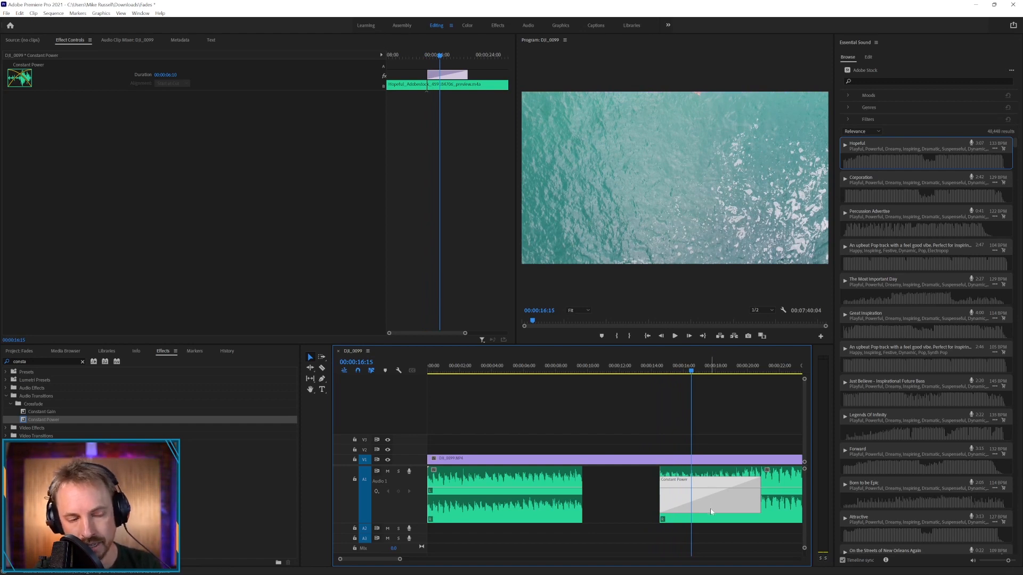
{"action": "key", "text": "Delete"}
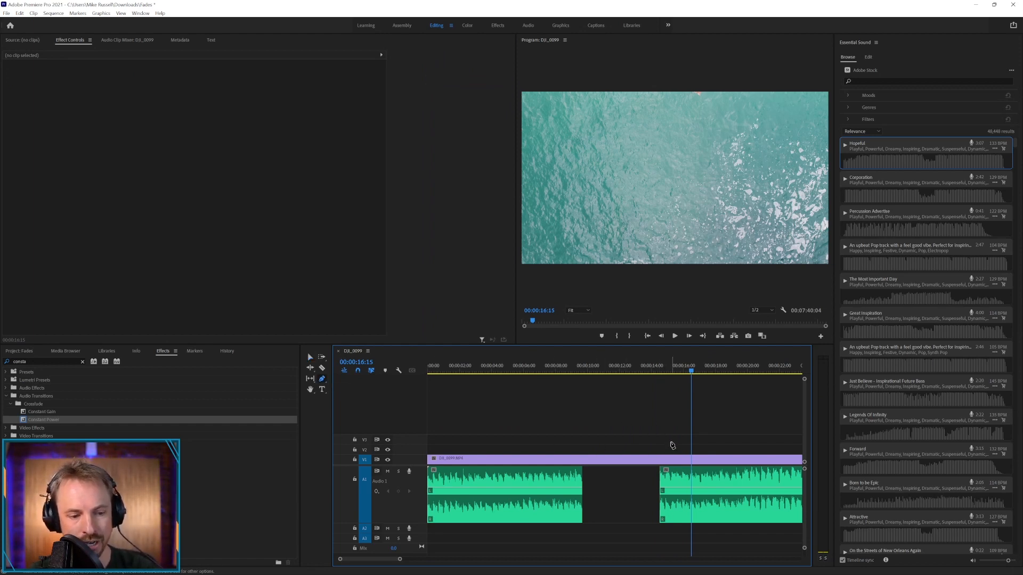
Create a fade-in on the second Hopeful clip with volume keyframes, from silence at its start to full level at about 00:00:15:08, and play it
{"action": "key", "text": "="}
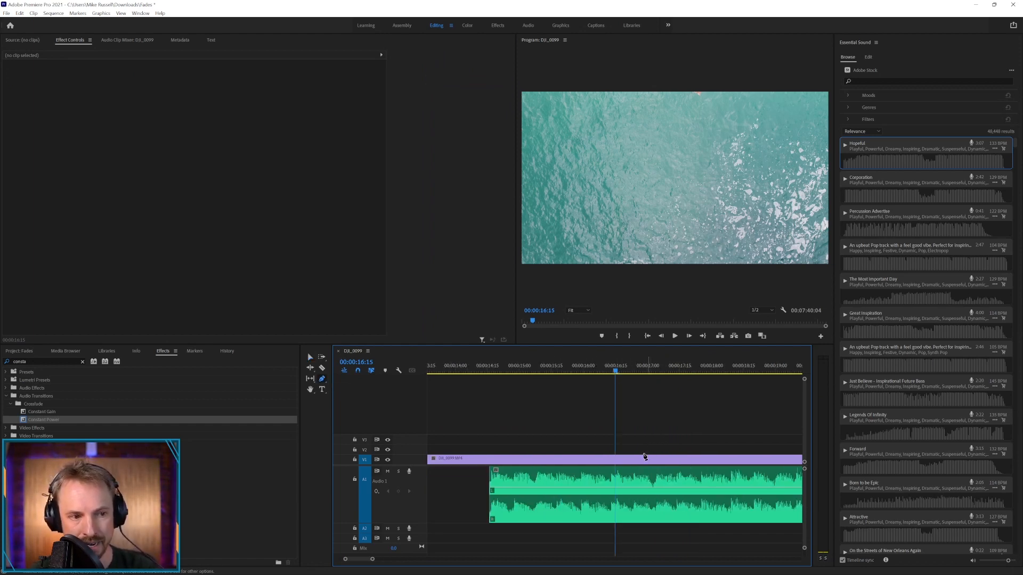
{"action": "left_click", "coordinate": [537, 488]}
{"action": "left_click_drag", "start_coordinate": [491, 489], "coordinate": [492, 518]}
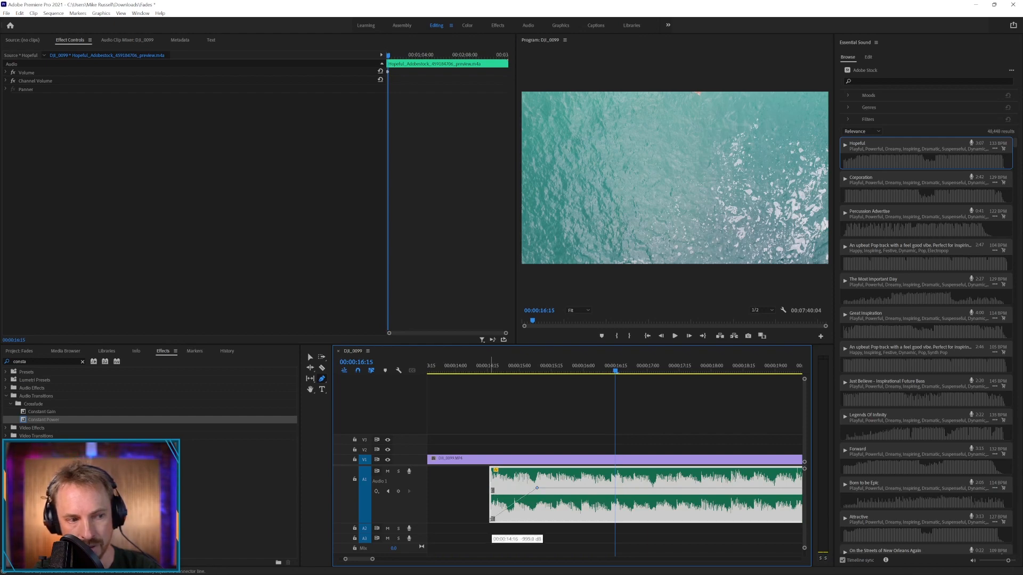
{"action": "left_click", "coordinate": [477, 367]}
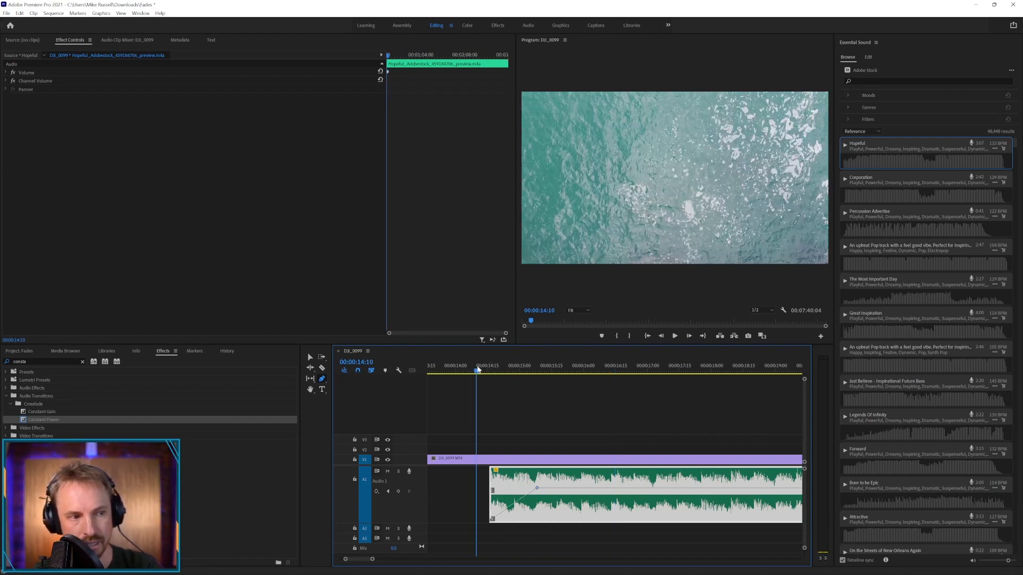
{"action": "key", "text": "space"}
{"action": "key", "text": "space"}
Move the full-level keyframe to about 00:00:17:13, add a low keyframe at about 00:00:16:12 for a slower rise, and play the fade
{"action": "left_click_drag", "start_coordinate": [537, 488], "coordinate": [675, 489]}
{"action": "left_click_drag", "start_coordinate": [576, 505], "coordinate": [609, 516]}
{"action": "left_click", "coordinate": [469, 373]}
{"action": "key", "text": "space"}
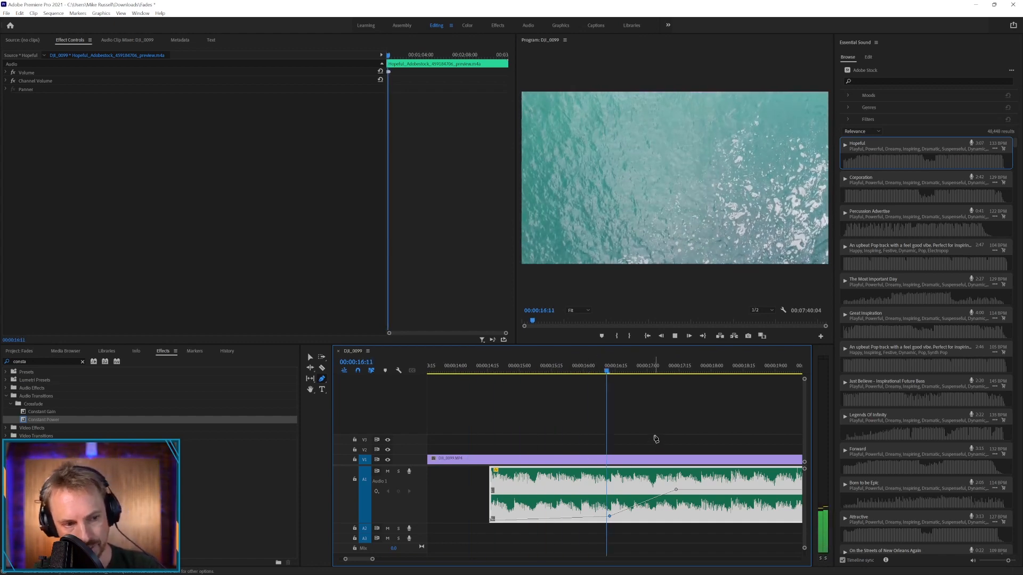
{"action": "key", "text": "minus"}
{"action": "key", "text": "minus"}
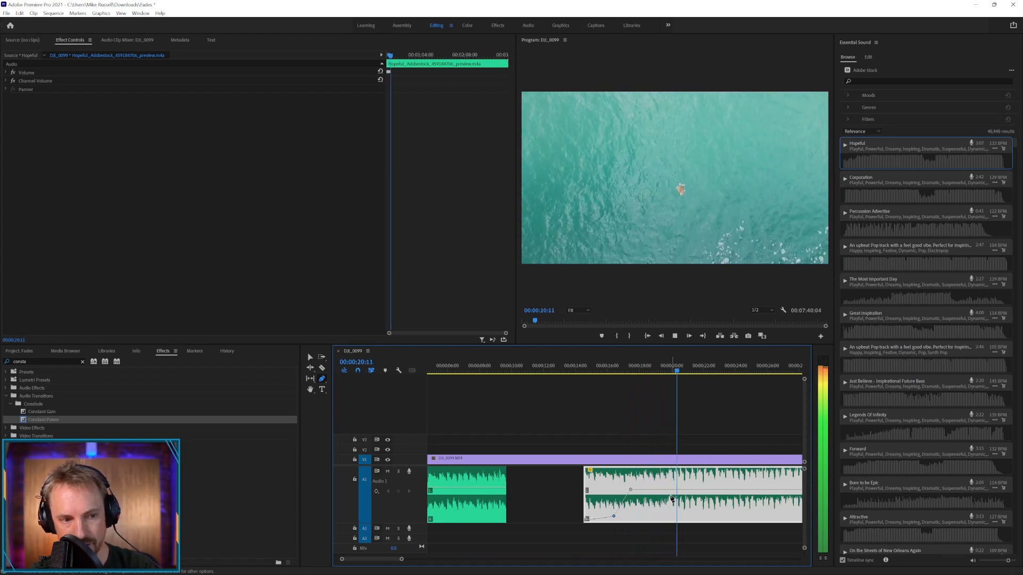
Add volume keyframes on the second Hopeful clip for a slight level drop at about 00:00:19:20, and play that passage
{"action": "key", "text": "space"}
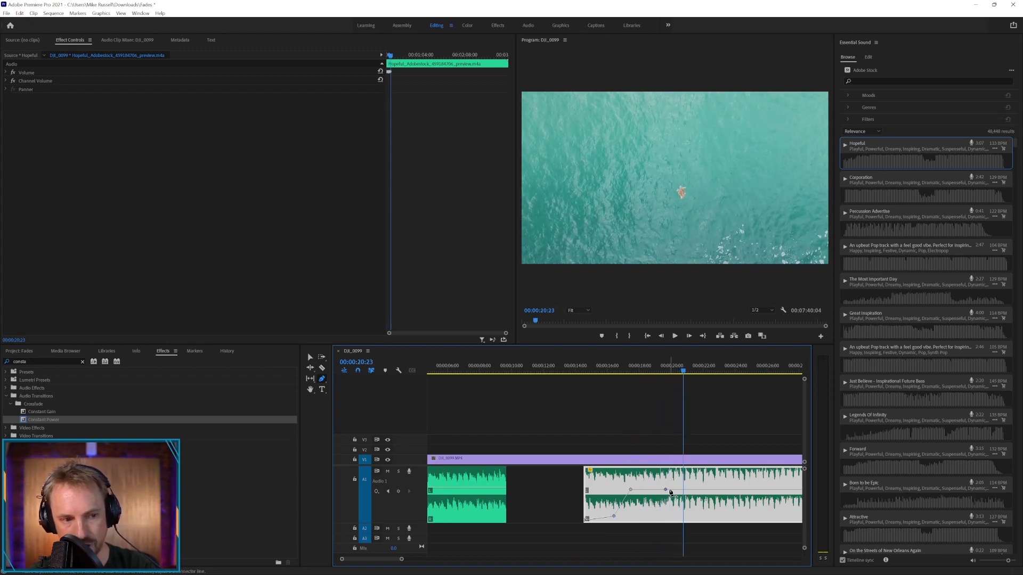
{"action": "left_click_drag", "start_coordinate": [669, 490], "coordinate": [669, 493]}
{"action": "left_click", "coordinate": [649, 367]}
{"action": "key", "text": "space"}
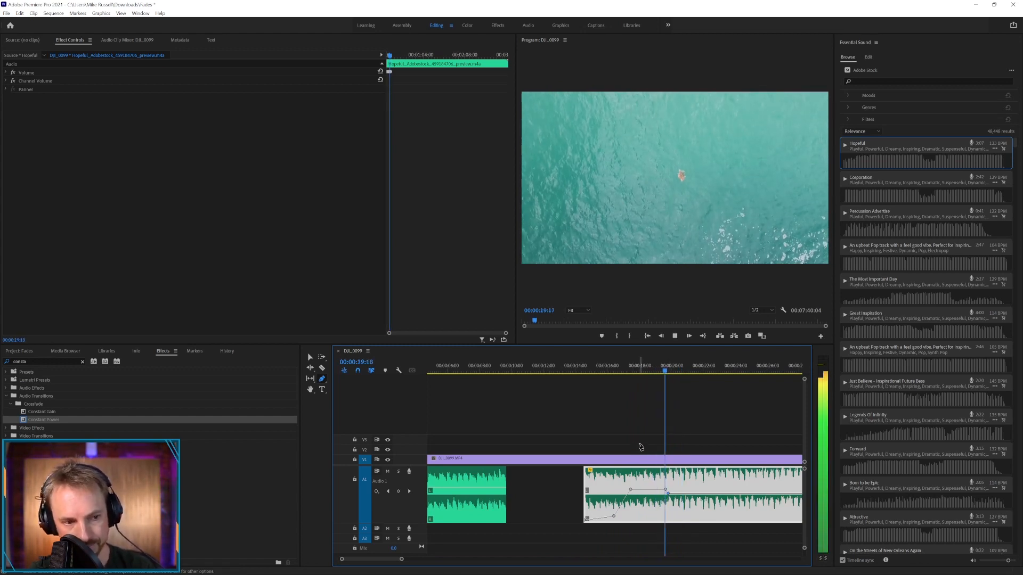
{"action": "key", "text": "space"}
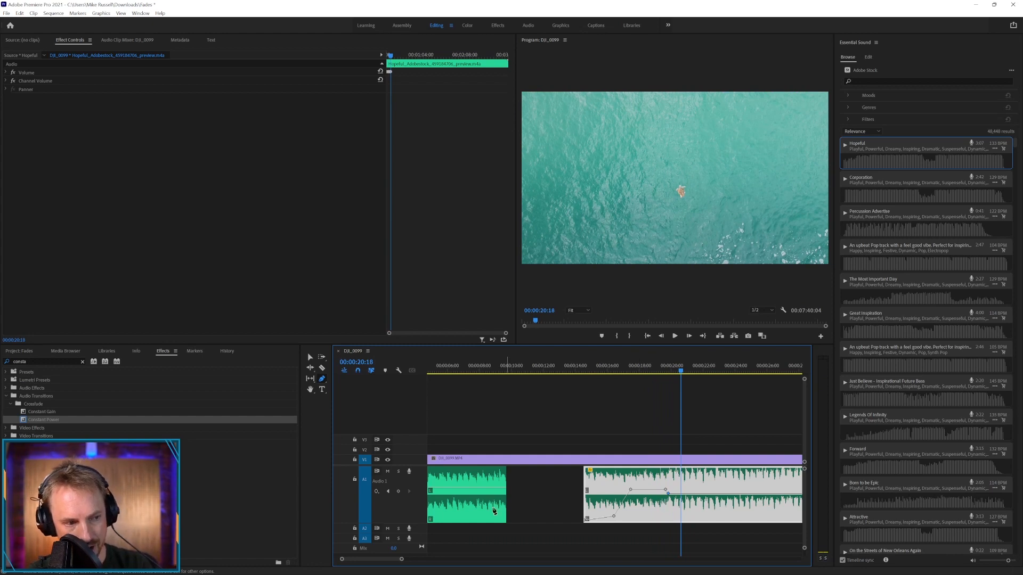
Record a voice-over on track A2 from about 00:00:14:19 to 00:00:23:10
{"action": "left_click", "coordinate": [663, 369]}
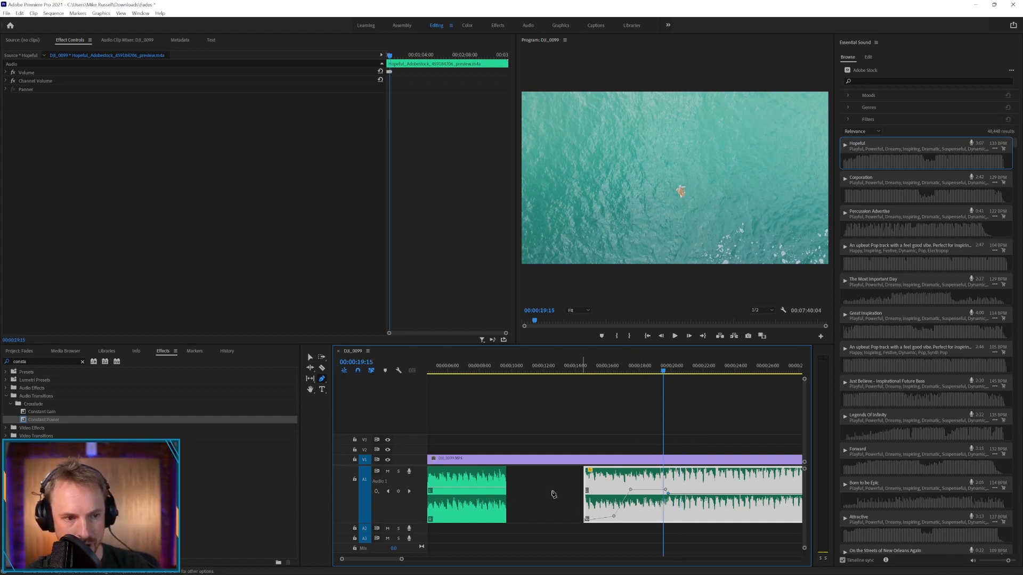
{"action": "left_click", "coordinate": [586, 367]}
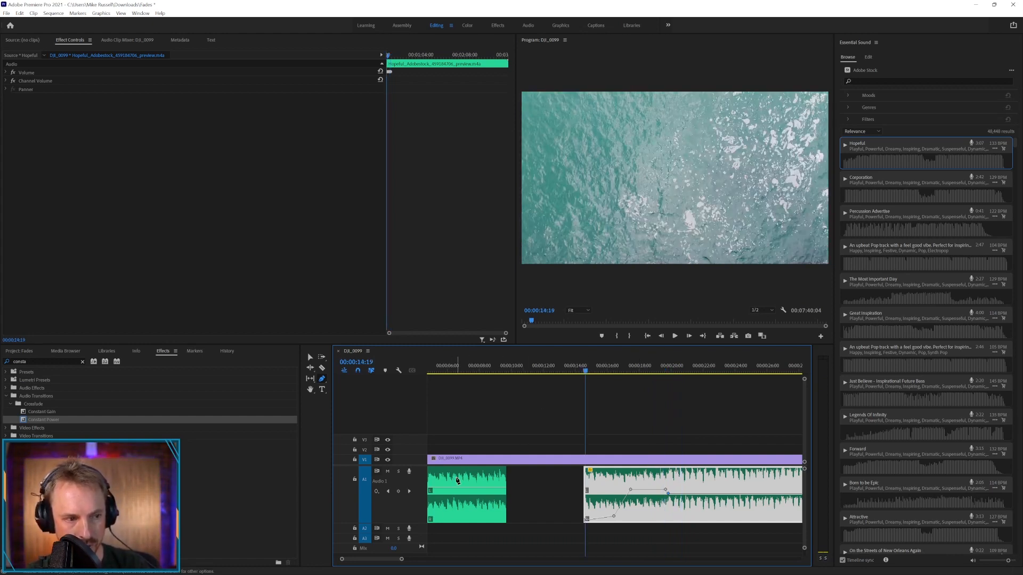
{"action": "left_click", "coordinate": [409, 529]}
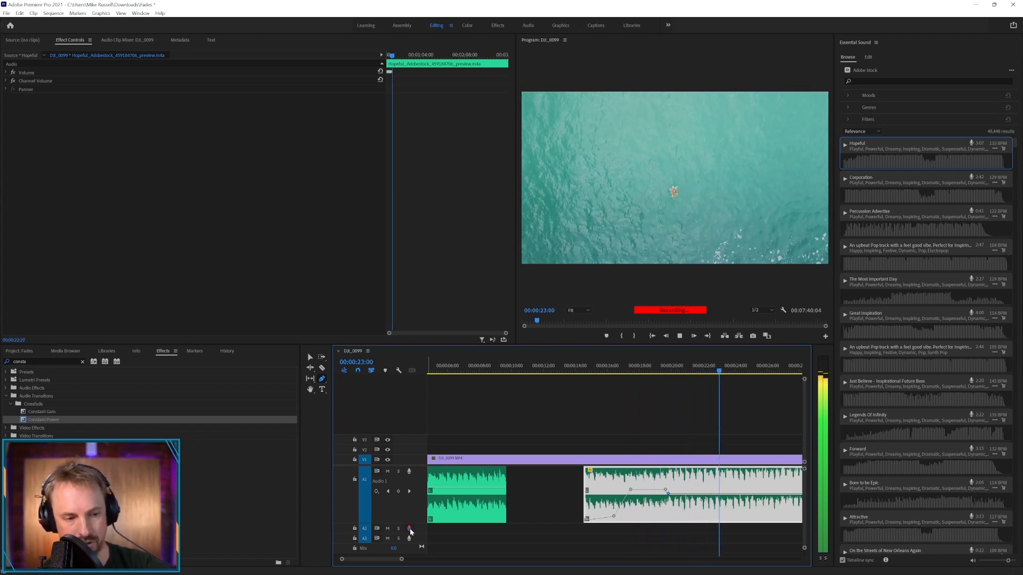
{"action": "left_click", "coordinate": [409, 529]}
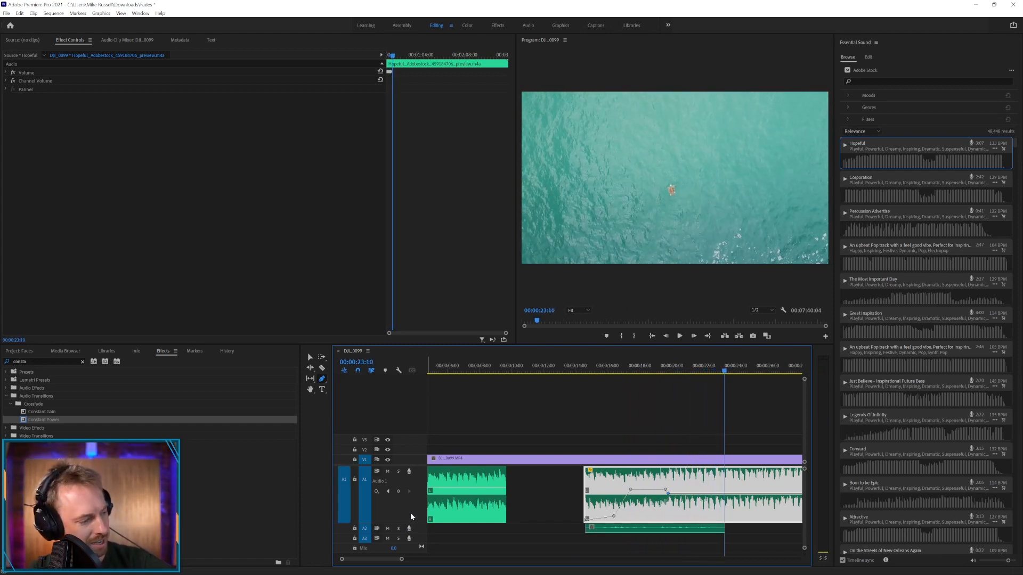
Raise the audio gain of the recorded voice-over clip on track A2
{"action": "left_click", "coordinate": [615, 530]}
{"action": "key", "text": "v"}
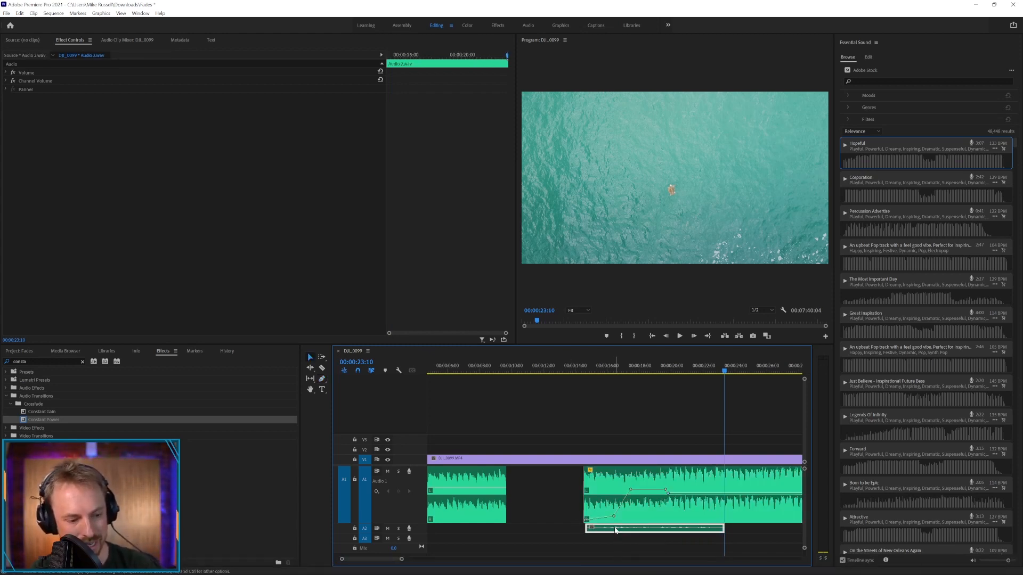
{"action": "key", "text": "g"}
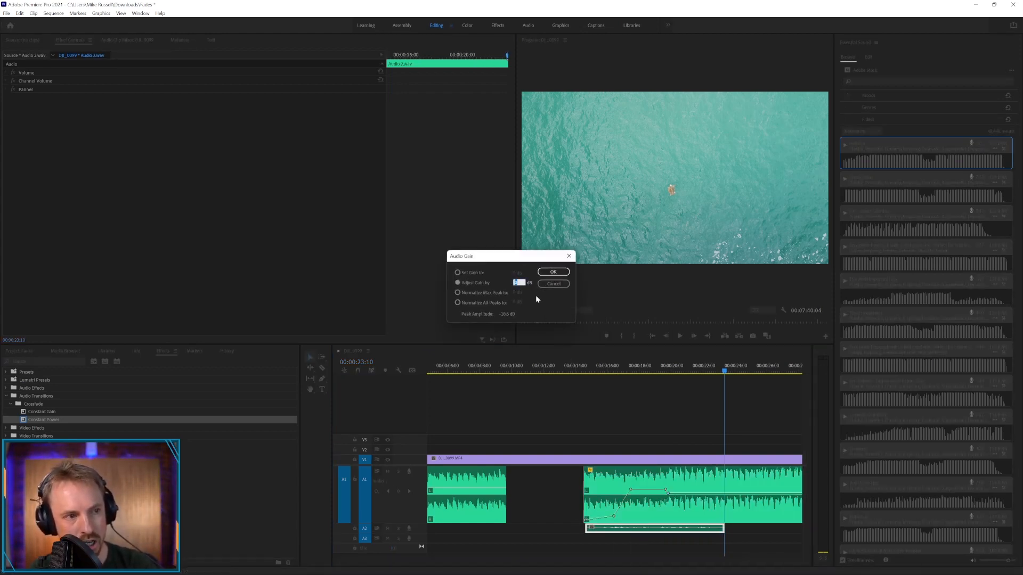
{"action": "left_click", "coordinate": [553, 271]}
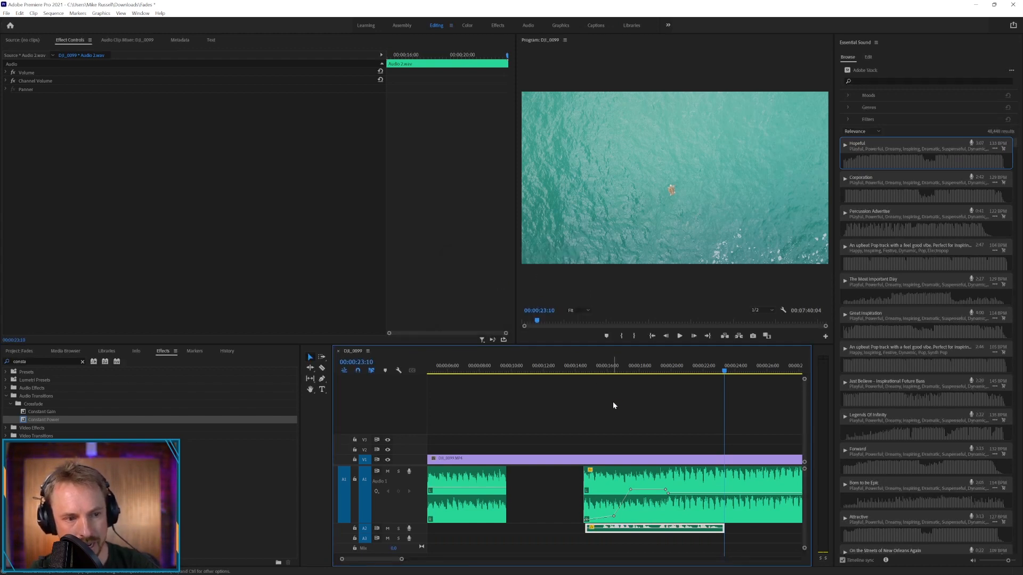
Move the voice-over clip to start at about 00:00:19:00, just before the music's level drop, and play it over the music
{"action": "left_click_drag", "start_coordinate": [613, 531], "coordinate": [673, 530]}
{"action": "left_click", "coordinate": [662, 367]}
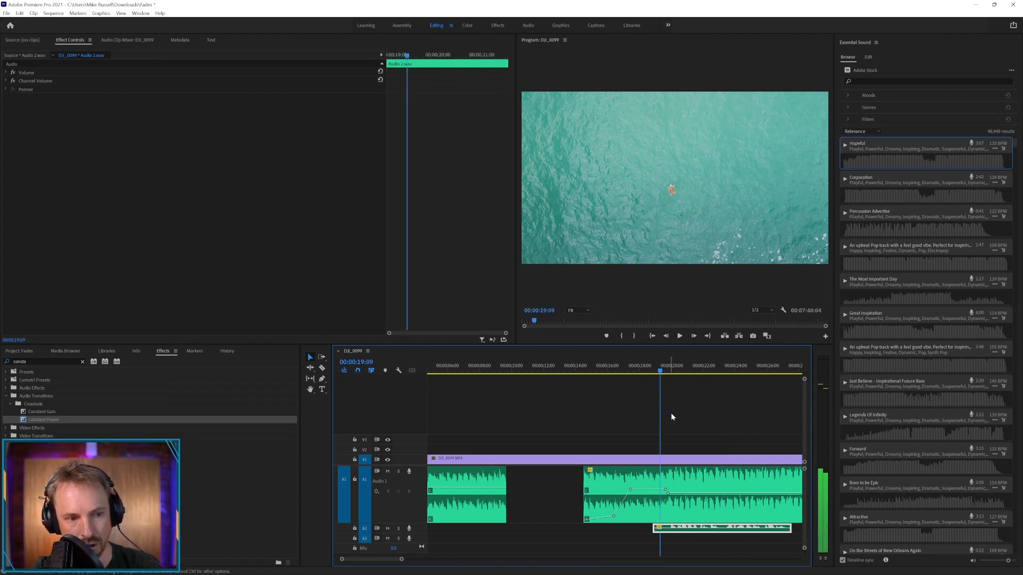
{"action": "key", "text": "space"}
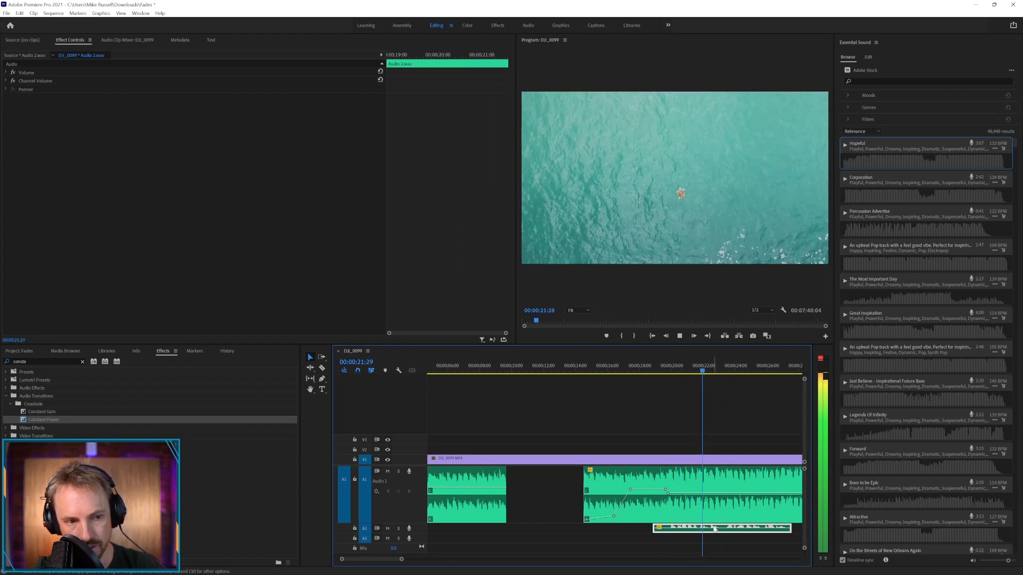
{"action": "key", "text": "space"}
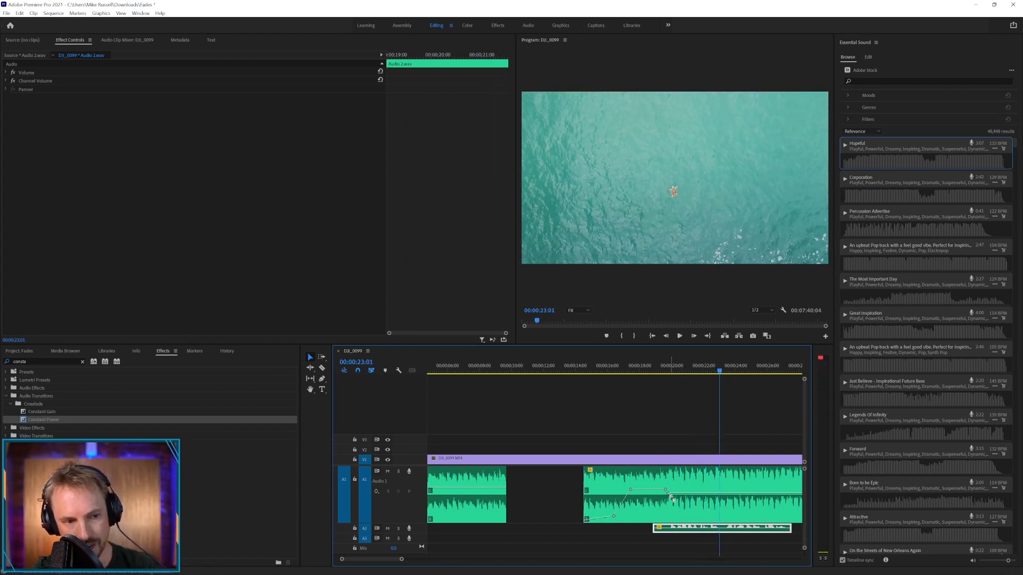
Lower the second Hopeful clip's drop keyframe near 00:00:19:26 to about -19.6 dB and play the music under the voice-over
{"action": "left_click", "coordinate": [670, 495]}
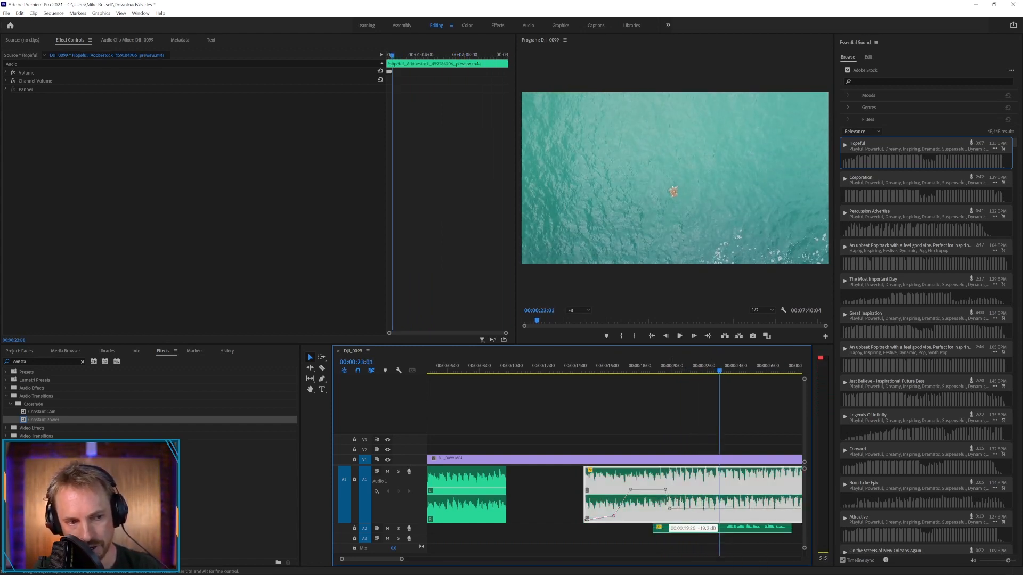
{"action": "left_click_drag", "start_coordinate": [670, 509], "coordinate": [671, 510]}
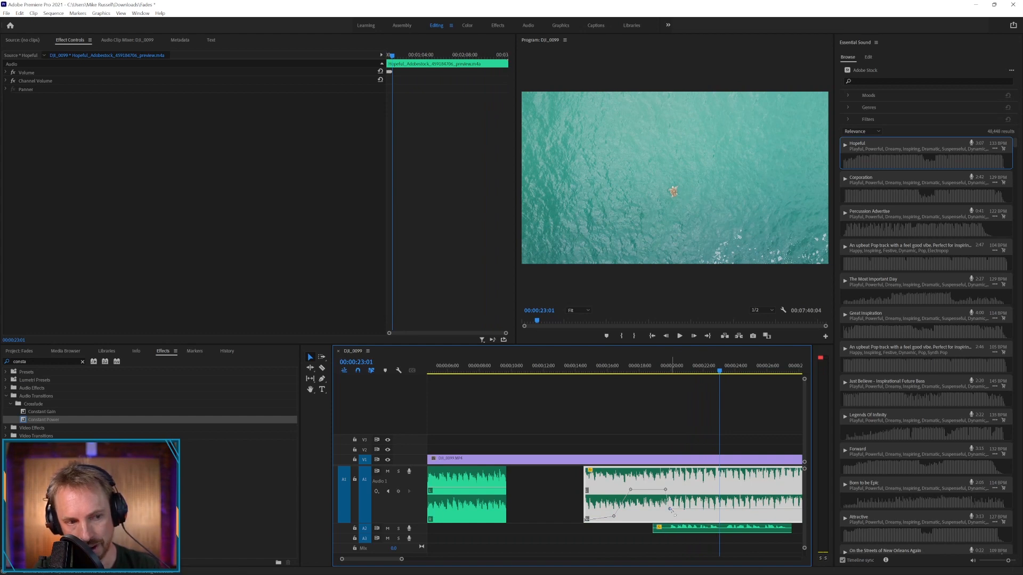
{"action": "left_click", "coordinate": [664, 364]}
{"action": "key", "text": "space"}
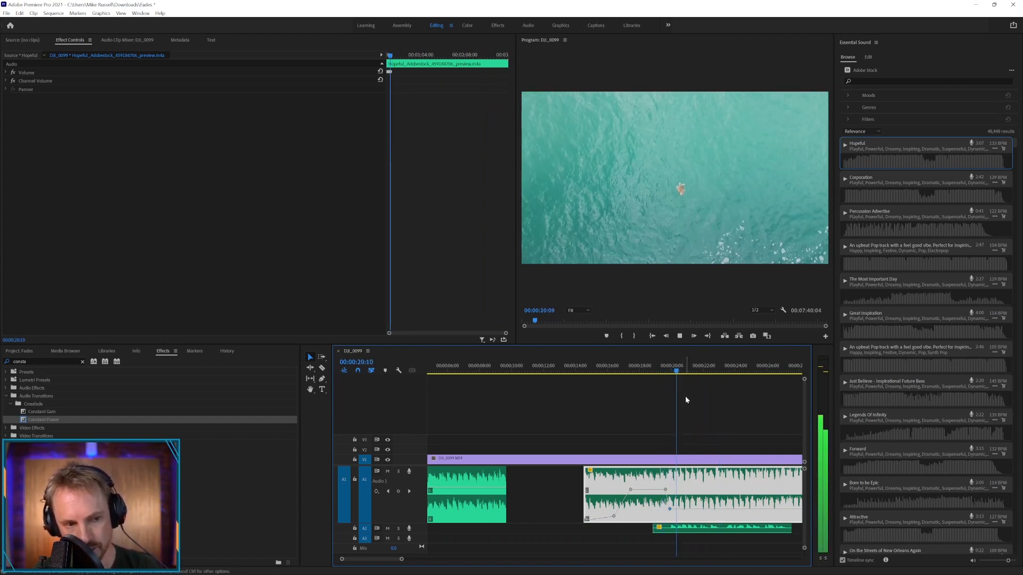
{"action": "key", "text": "space"}
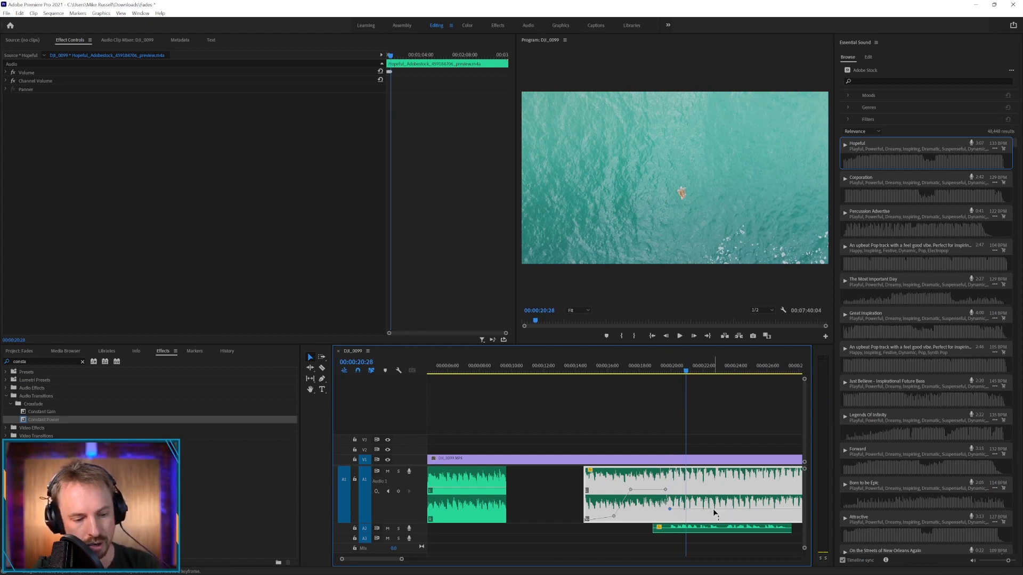
Add volume keyframes for a small swell in the ducked music at about 00:00:23 and a rise back up at the voice-over's end, about 00:00:27
{"action": "key", "text": "p"}
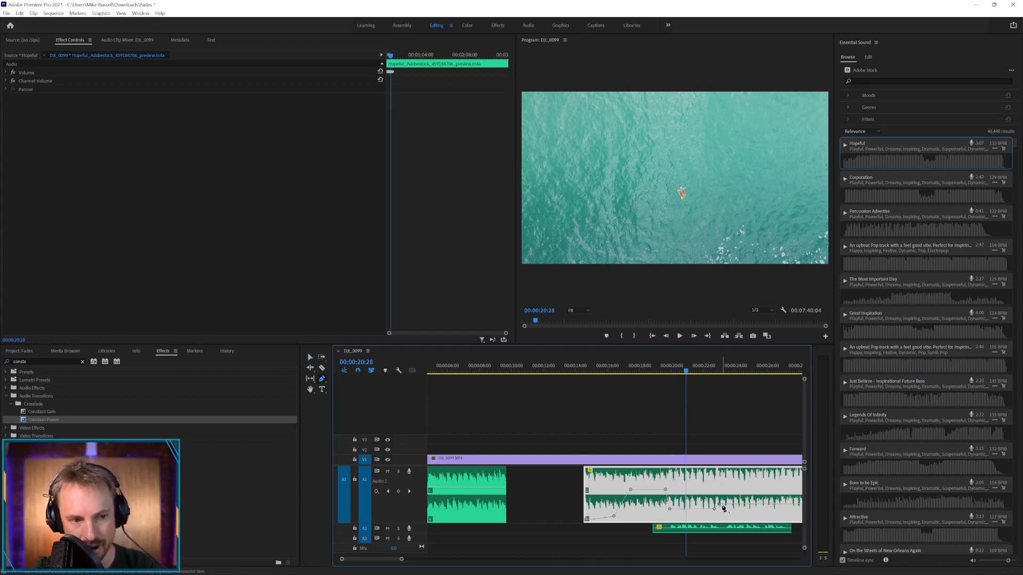
{"action": "left_click_drag", "start_coordinate": [727, 505], "coordinate": [728, 510]}
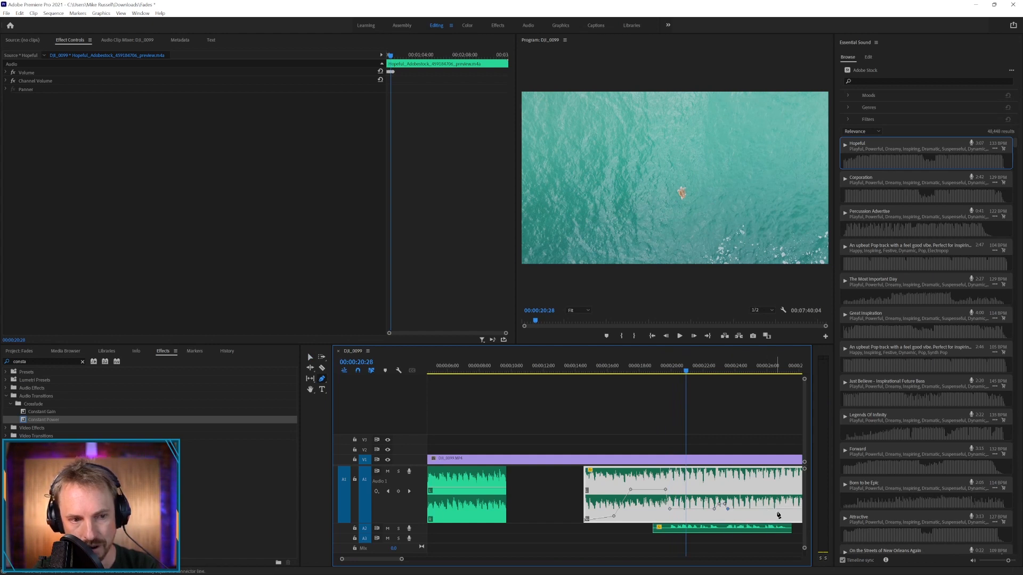
{"action": "left_click_drag", "start_coordinate": [790, 509], "coordinate": [790, 483]}
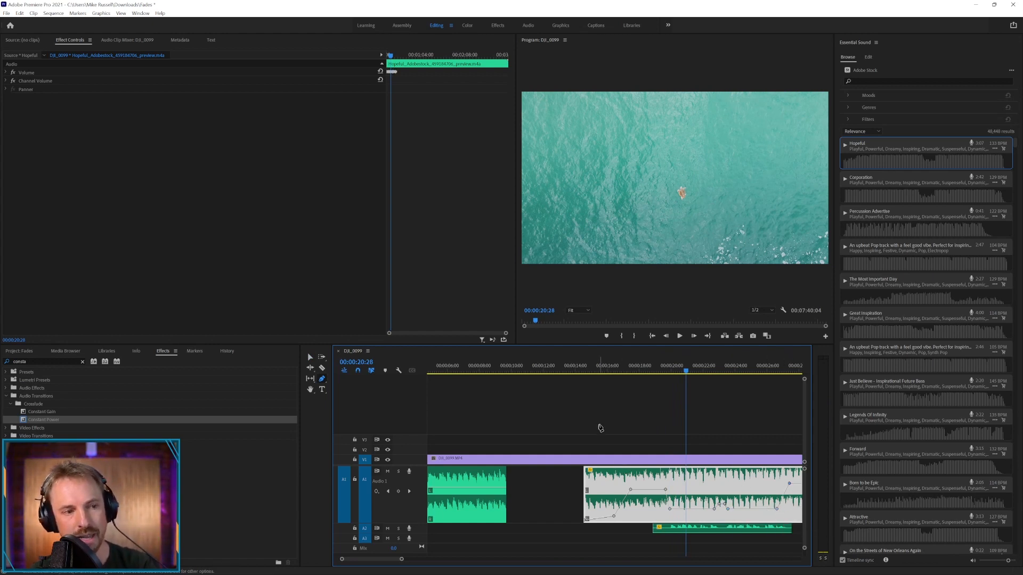
Preview the Adobe Stock track Corporation and add it to track A1 at the end of the second Hopeful clip
{"action": "key", "text": "minus"}
{"action": "key", "text": "minus"}
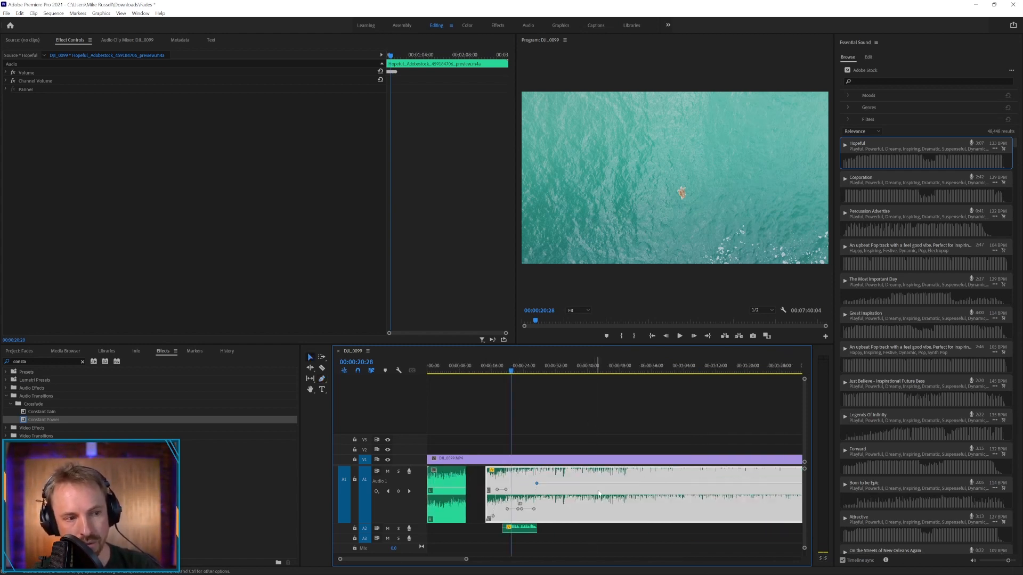
{"action": "key", "text": "minus"}
{"action": "key", "text": "minus"}
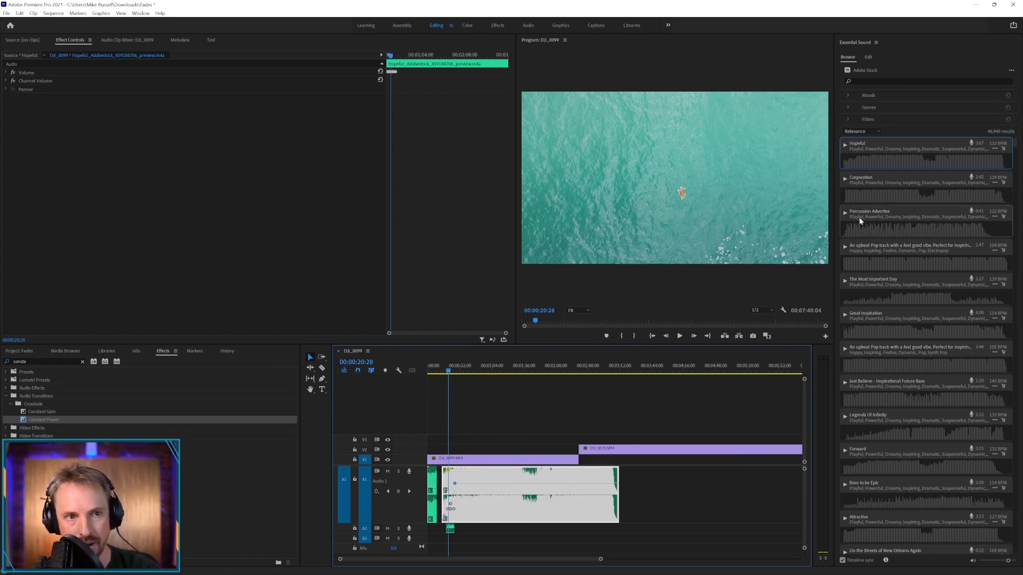
{"action": "left_click", "coordinate": [868, 192]}
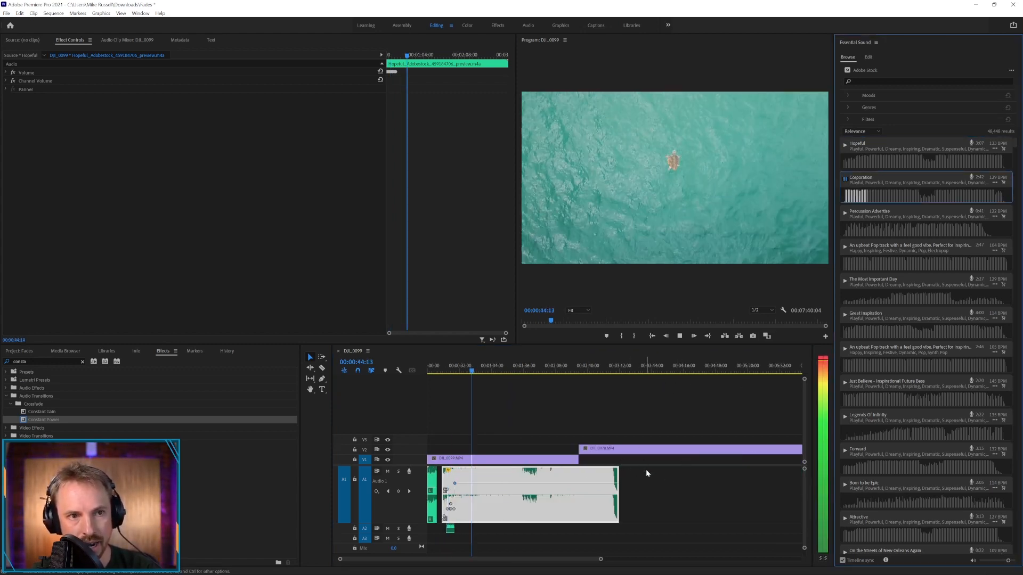
{"action": "left_click_drag", "start_coordinate": [864, 186], "coordinate": [625, 498]}
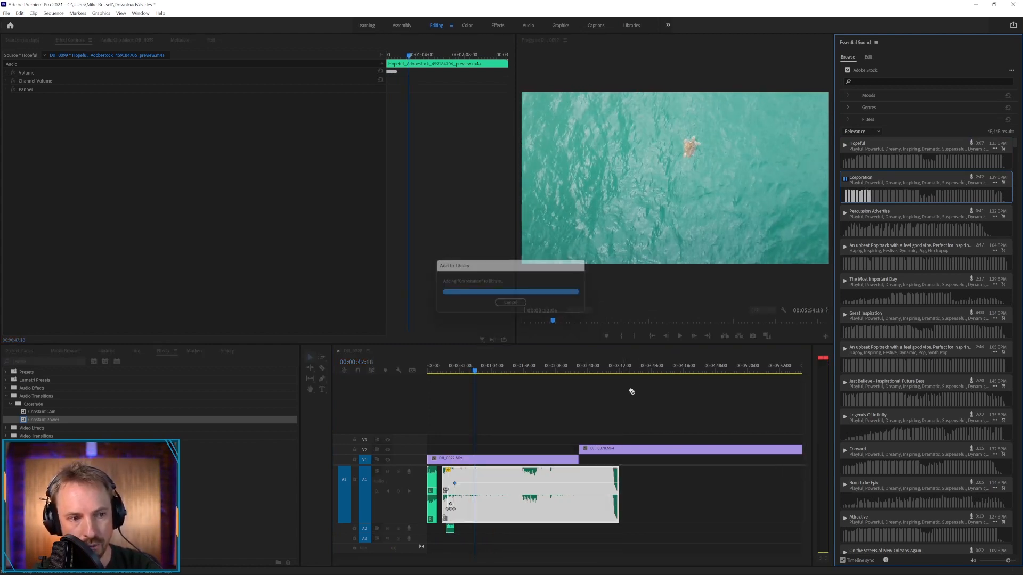
Move the Corporation clip earlier on A1 over the end of Hopeful, so it starts at about 00:02:58:10
{"action": "left_click", "coordinate": [611, 369]}
{"action": "key", "text": "equal"}
{"action": "key", "text": "equal"}
{"action": "key", "text": "equal"}
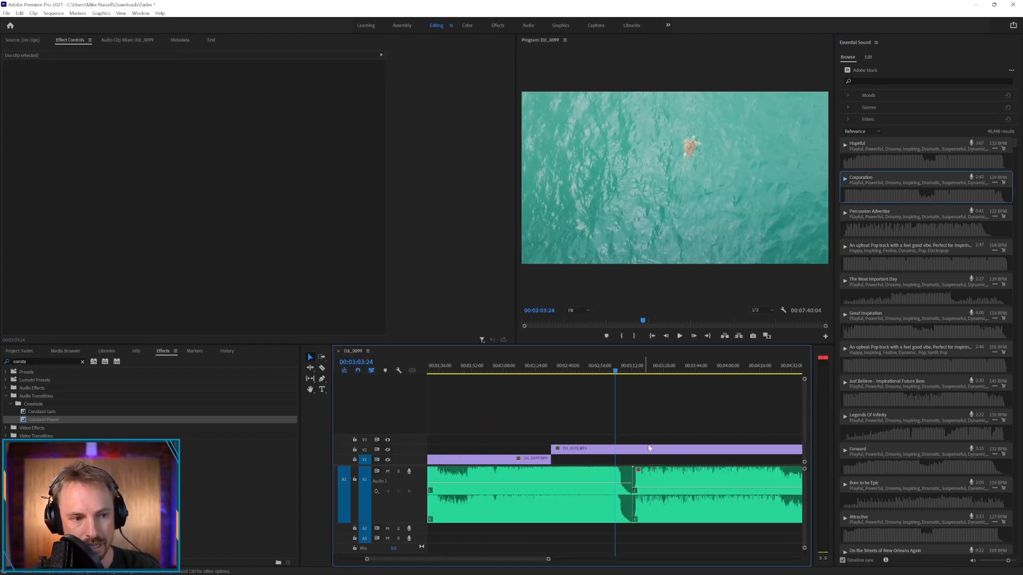
{"action": "left_click_drag", "start_coordinate": [712, 476], "coordinate": [587, 478]}
{"action": "left_click_drag", "start_coordinate": [594, 481], "coordinate": [582, 482]}
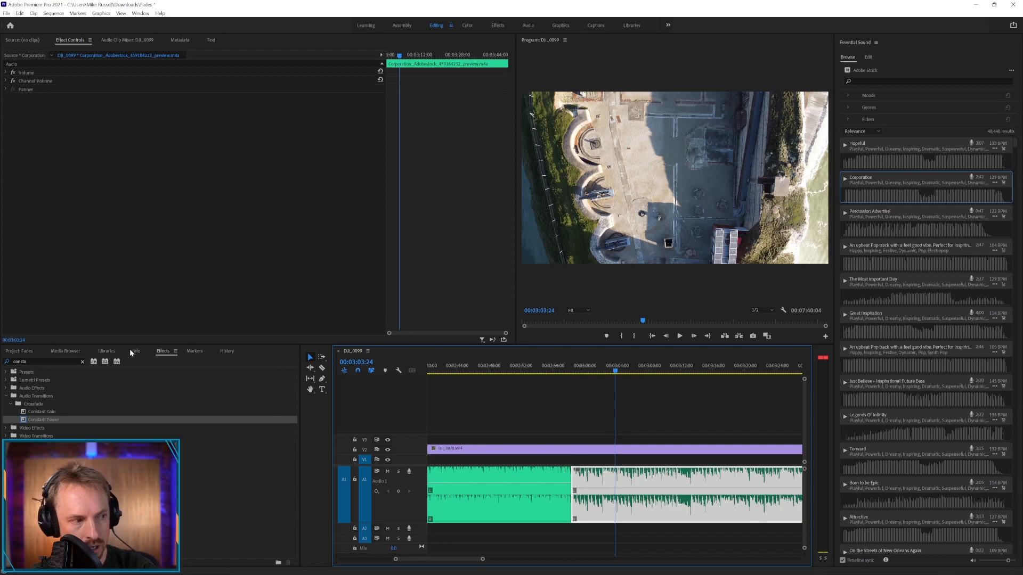
Apply a Constant Power crossfade at the cut between Hopeful and Corporation and extend it to about 00:00:02:08
{"action": "left_click_drag", "start_coordinate": [56, 423], "coordinate": [355, 407]}
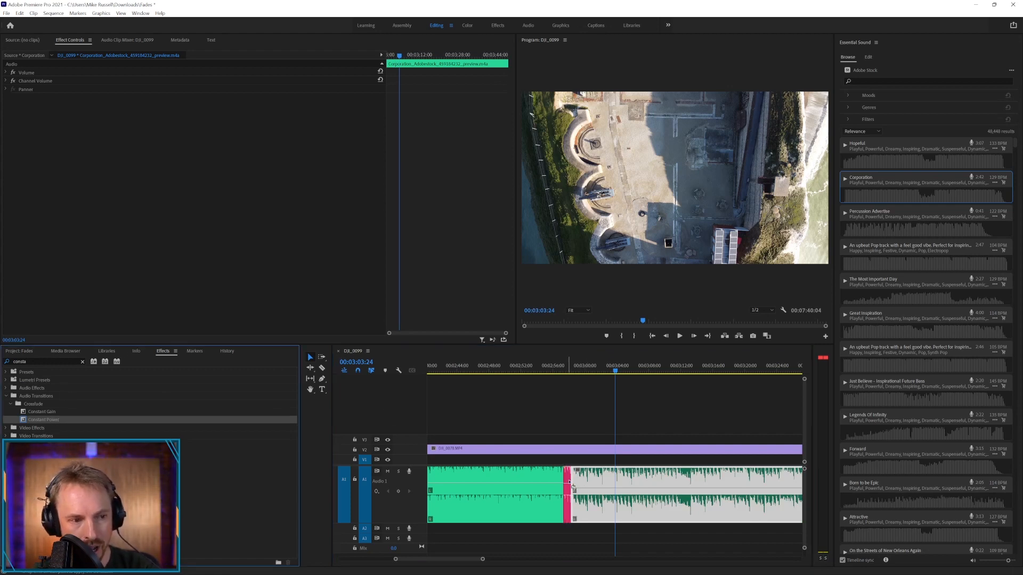
{"action": "left_click_drag", "start_coordinate": [574, 484], "coordinate": [572, 483]}
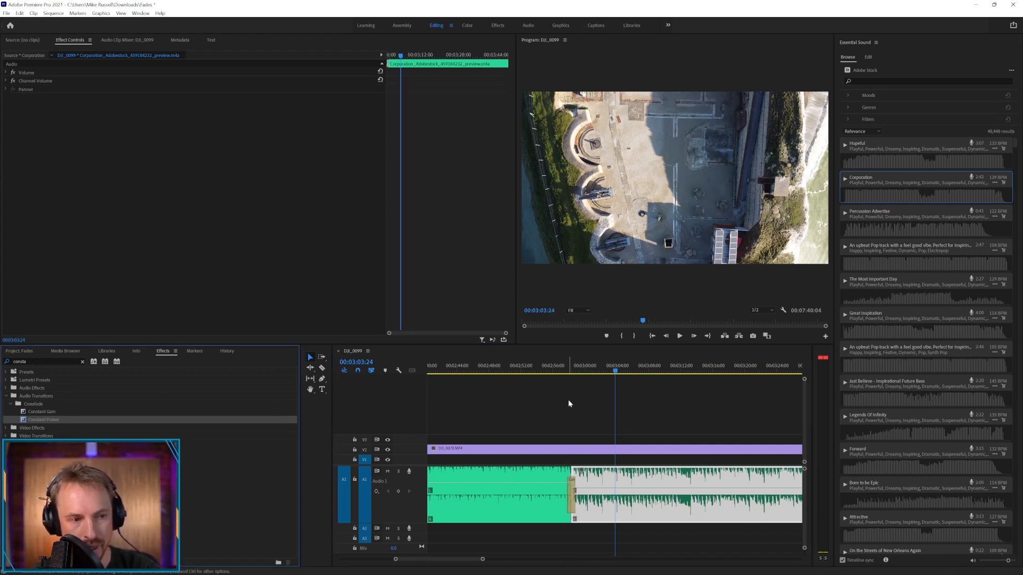
{"action": "left_click", "coordinate": [565, 367]}
{"action": "key", "text": "="}
{"action": "left_click_drag", "start_coordinate": [637, 491], "coordinate": [596, 490]}
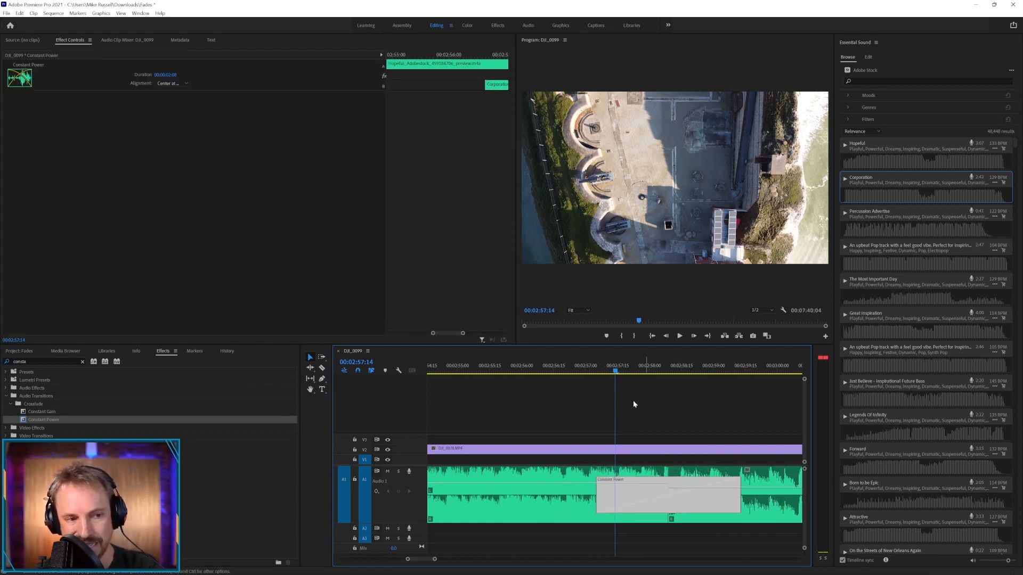
{"action": "key", "text": "minus"}
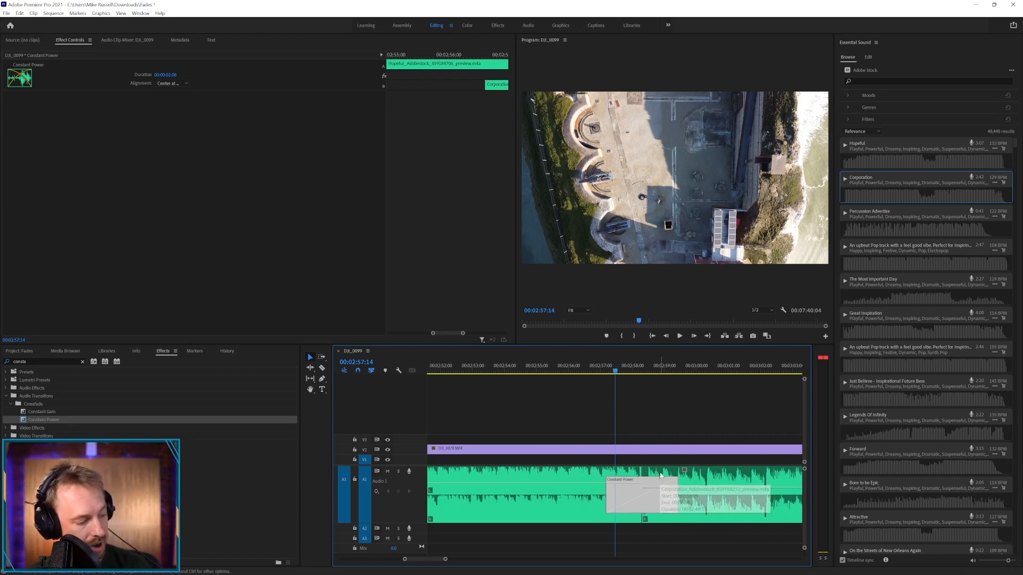